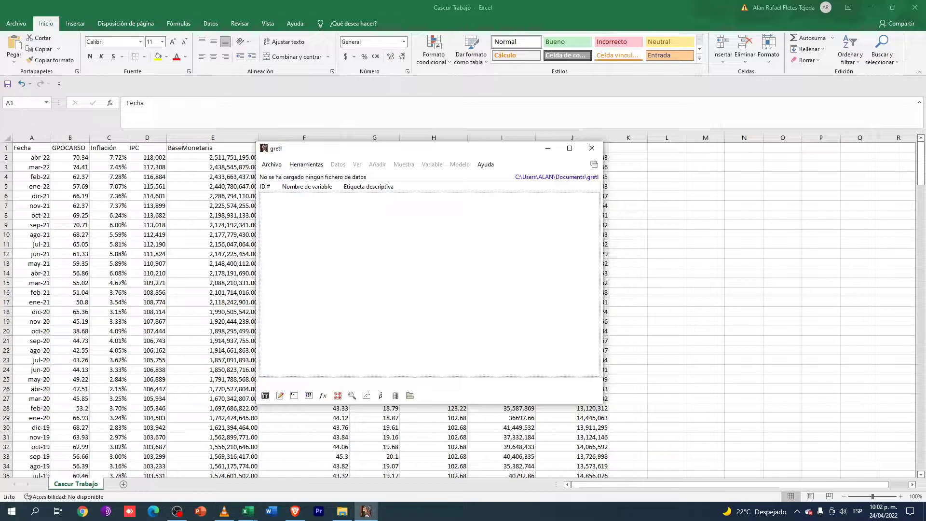
- Open the CSV data file Cascur Trabajo.csv from the Desktop folder in gretl
click(271, 165)
mouse_move(299, 178)
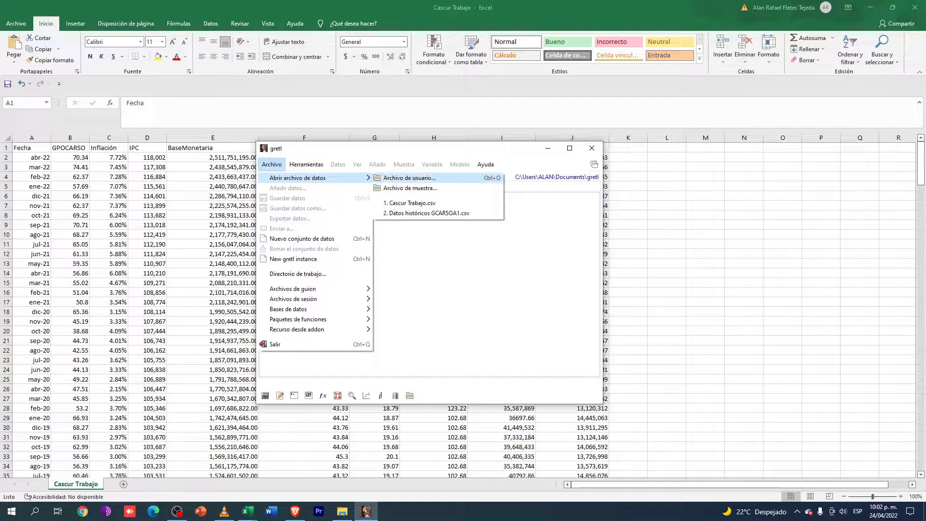
click(415, 177)
click(289, 249)
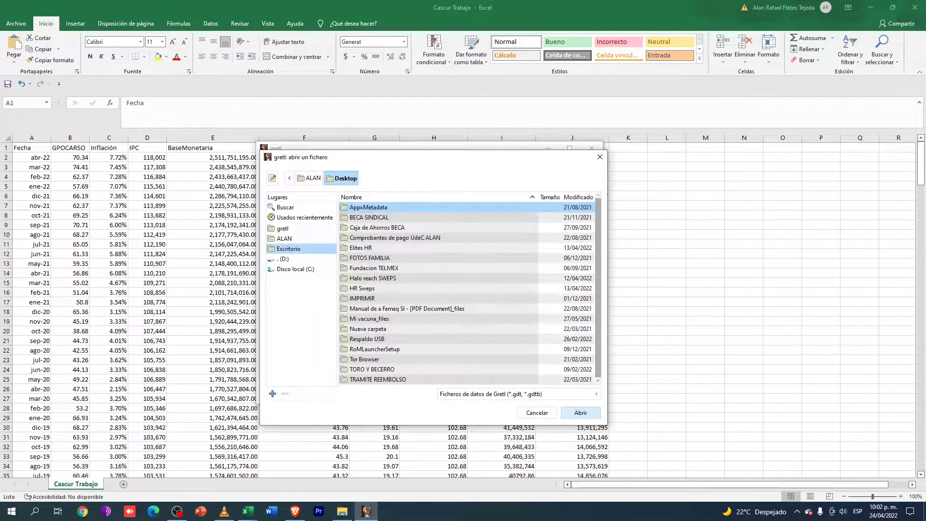
click(519, 394)
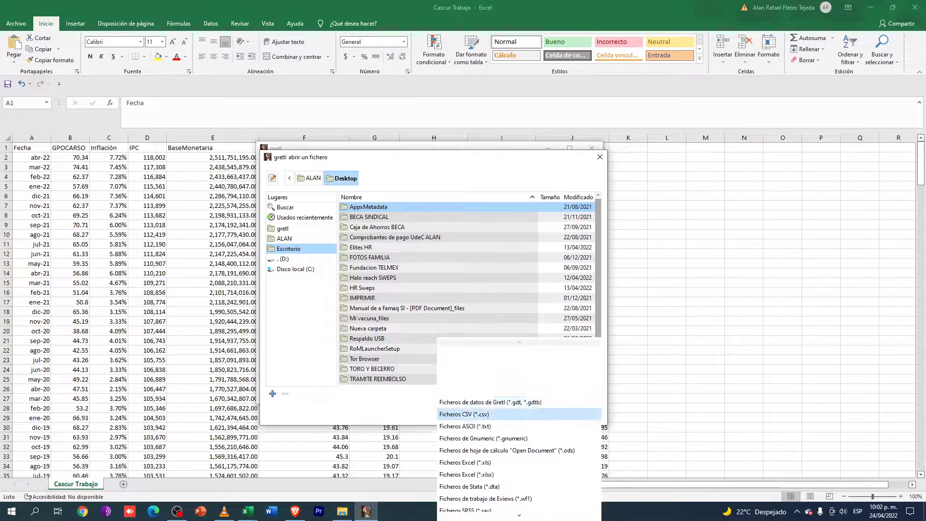
click(483, 414)
scroll(468, 309, down, 2)
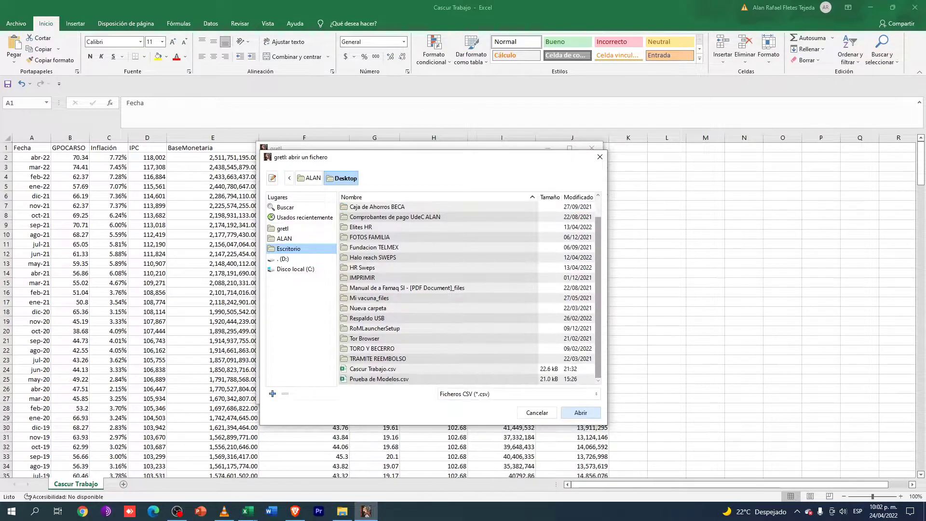
click(373, 369)
click(581, 413)
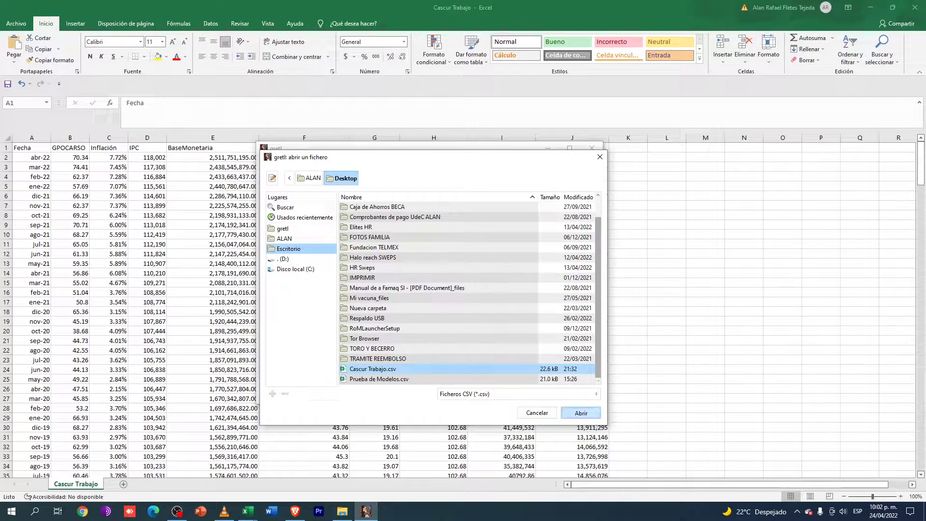
- Accept reinterpreting the imported data and define its structure as a time series with monthly frequency
key(Return)
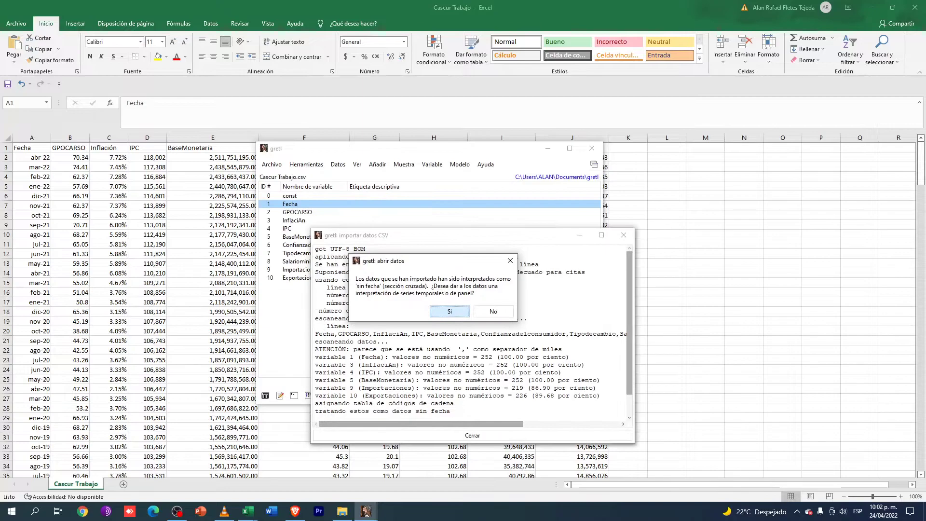
click(395, 322)
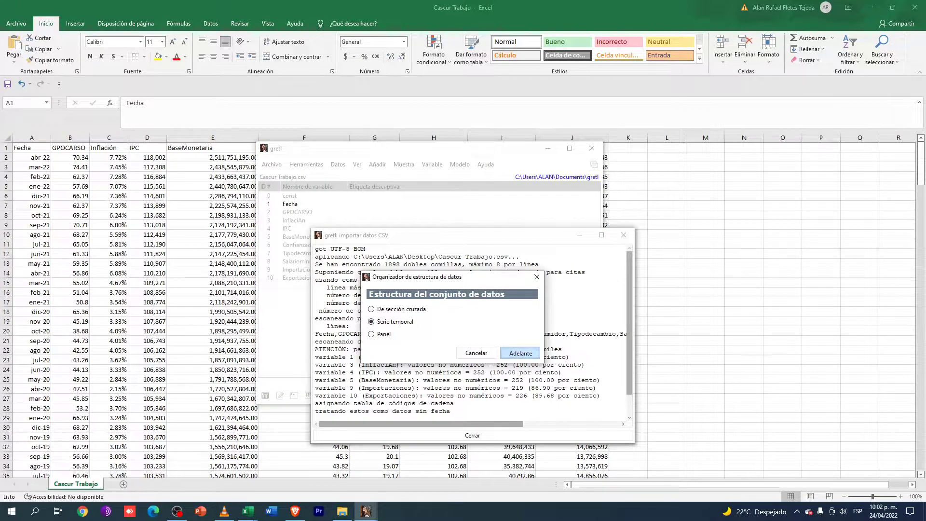
key(Return)
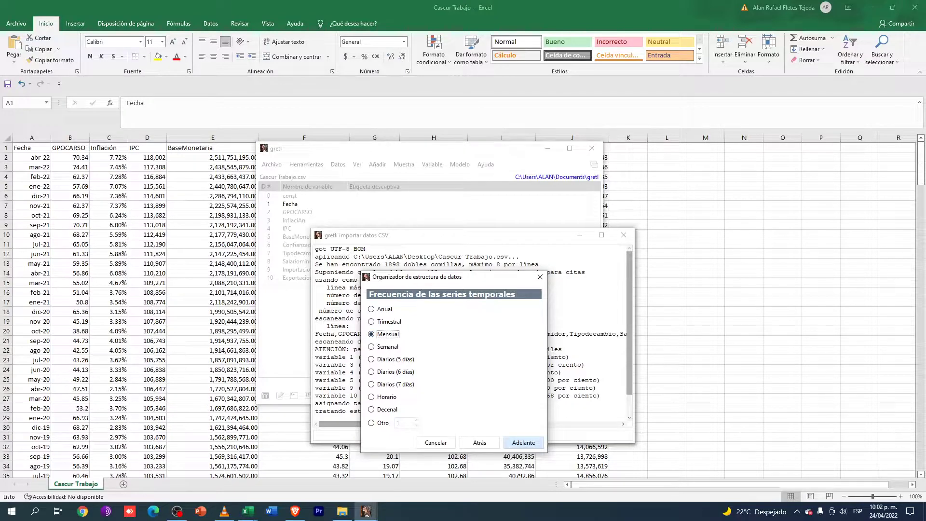
key(Return)
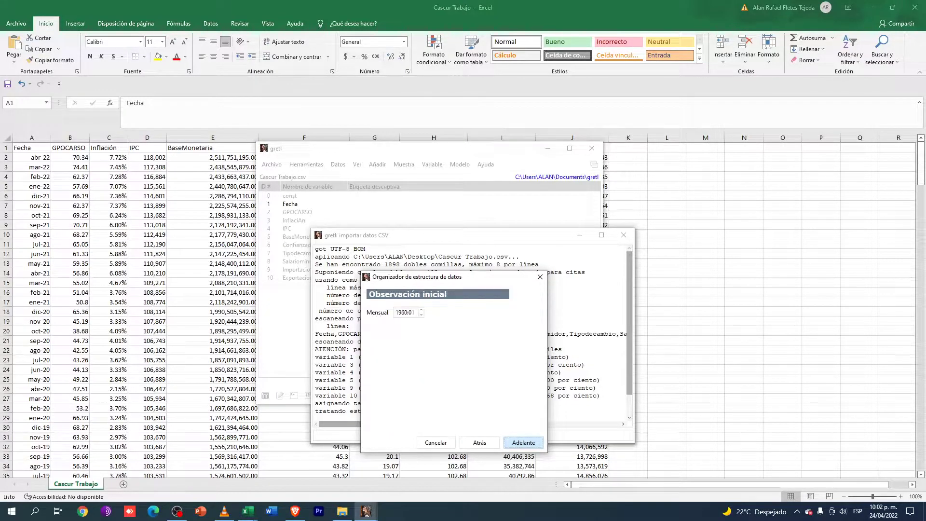
- Set the initial observation to 2001:05 and apply the dataset structure
key(BackSpace)
key(BackSpace)
key(BackSpace)
key(BackSpace)
text(2001)
key(Delete)
text(5)
key(Return)
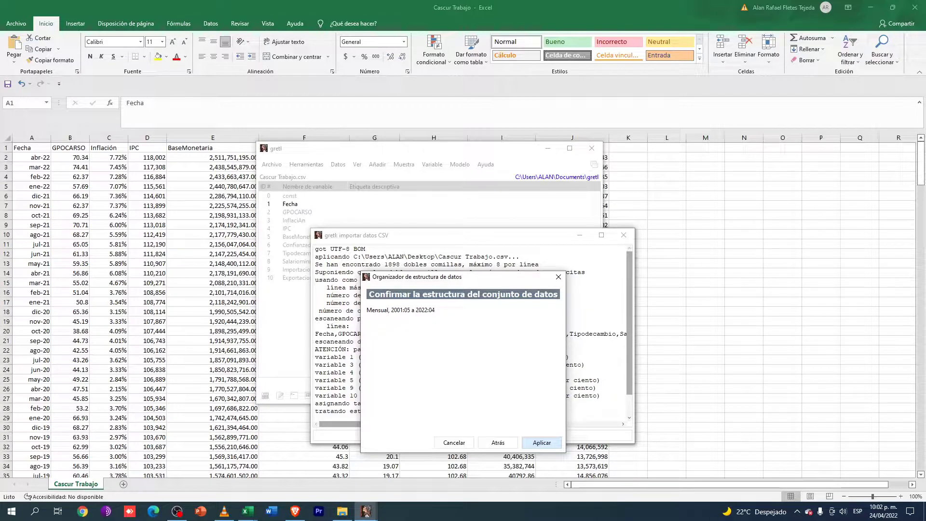
key(Return)
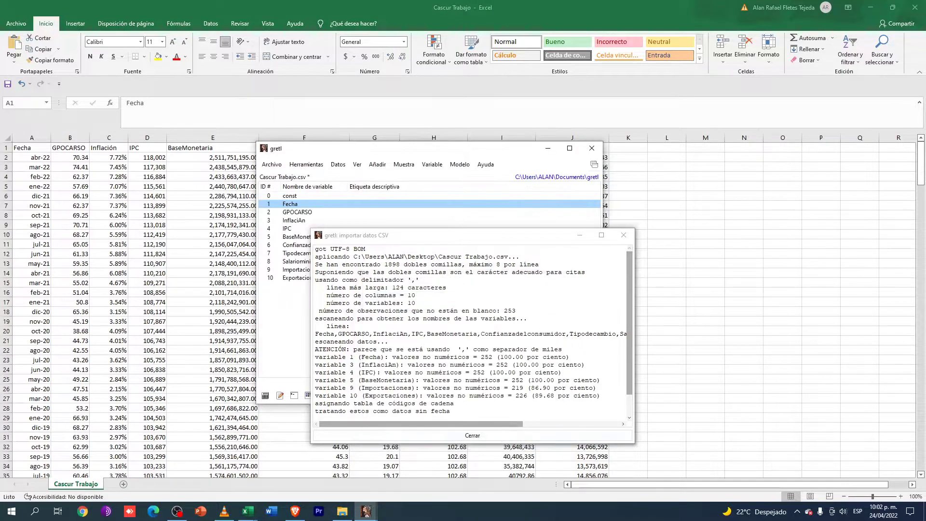
- Dismiss the CSV import report and reposition the main gretl window over the spreadsheet
drag(417, 240, 504, 271)
click(711, 265)
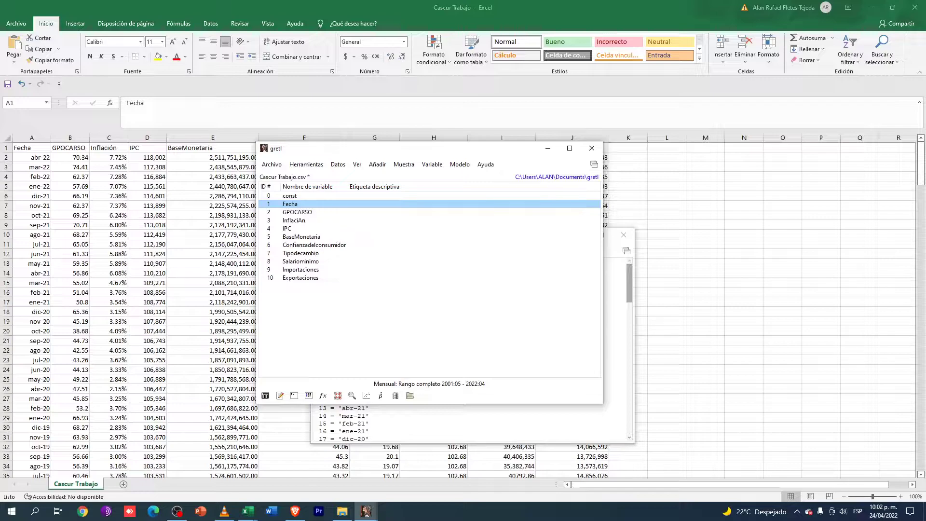
drag(336, 149, 168, 254)
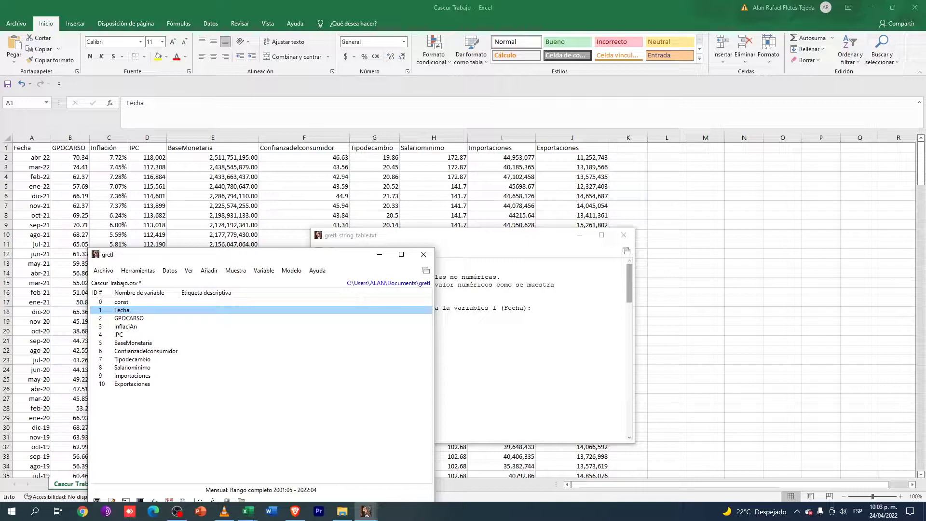
drag(145, 254, 263, 210)
- Add logarithms of all variables from GPOCARSO through Exportaciones
click(247, 274)
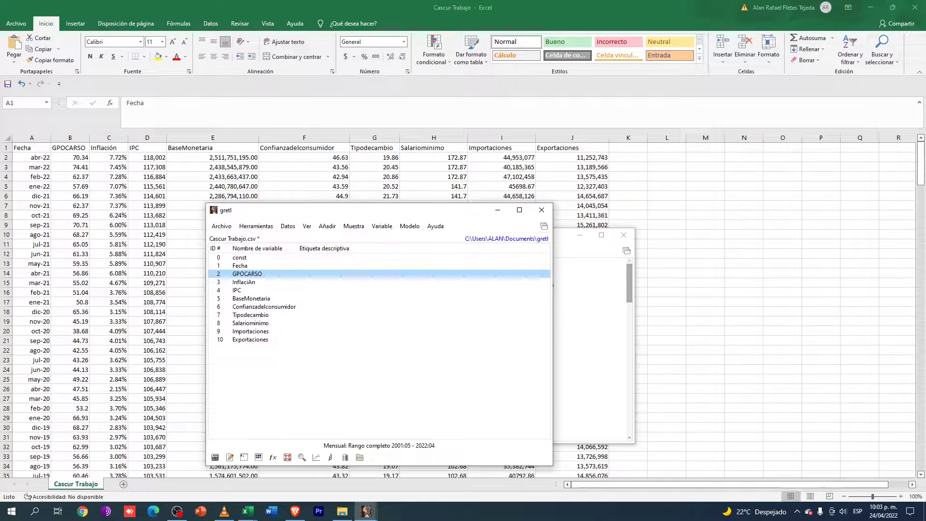
key(shift+Down)
key(shift+Down)
key(shift+Down)
key(shift+Down)
key(shift+Down)
key(shift+Down)
key(shift+Down)
key(shift+Down)
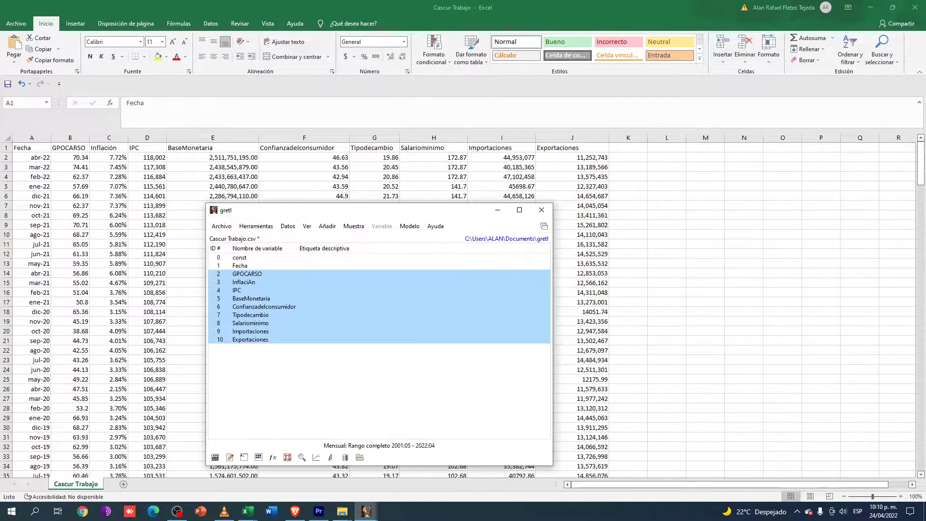
drag(410, 211, 496, 198)
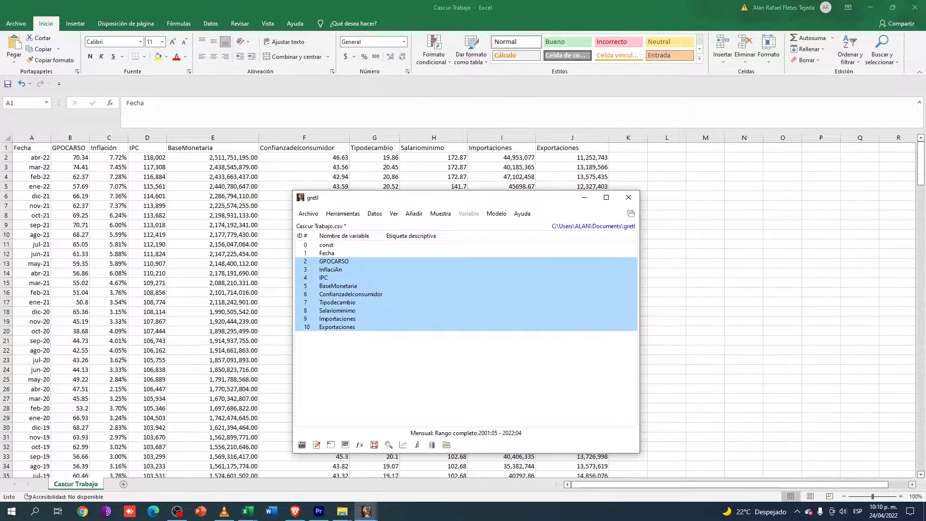
click(394, 213)
mouse_move(414, 213)
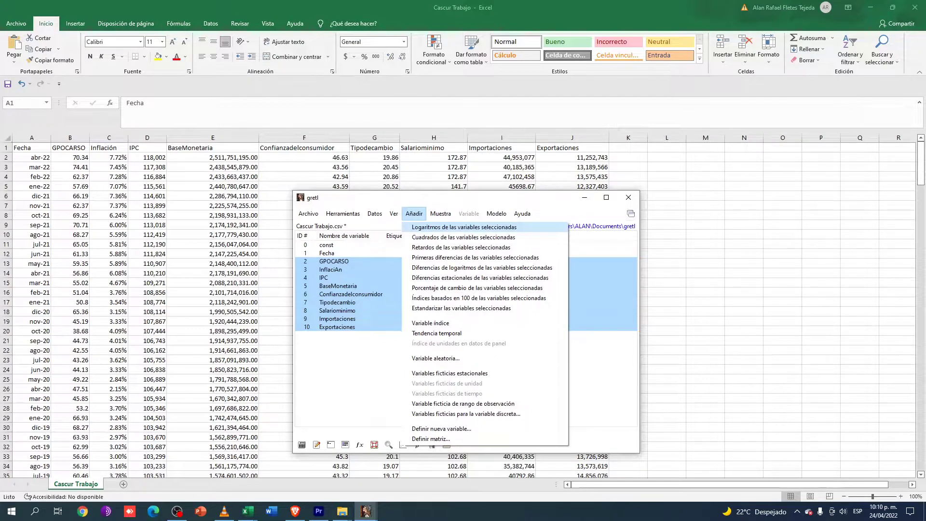
click(464, 227)
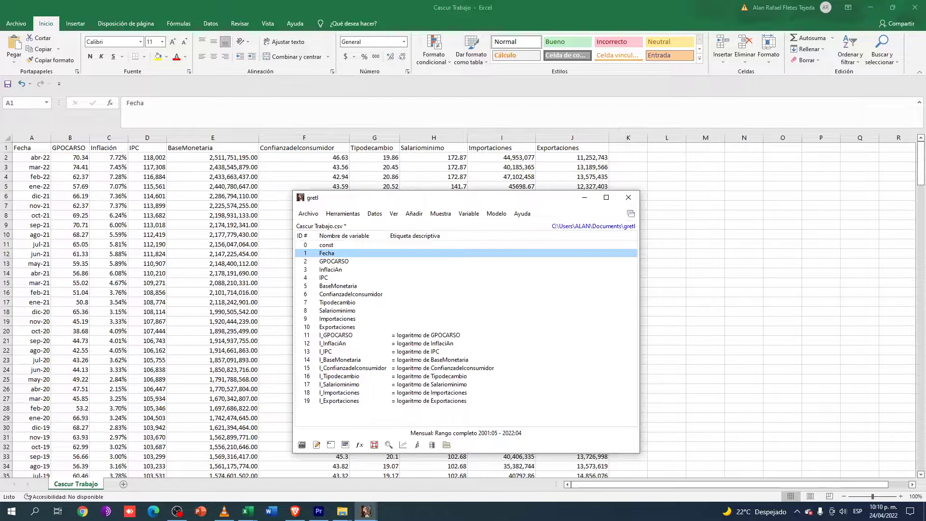
- Start an ordinary least squares model with l_GPOCARSO as the dependent variable
click(496, 213)
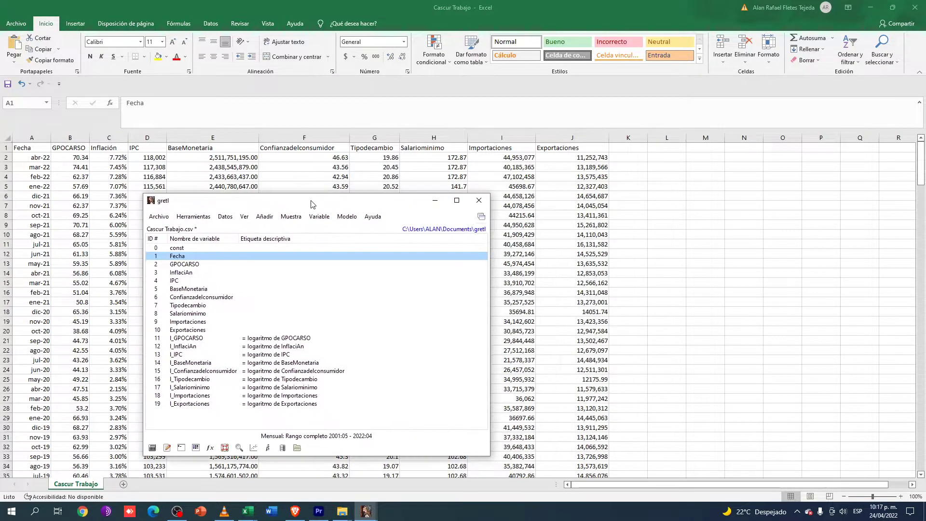
drag(311, 205, 372, 177)
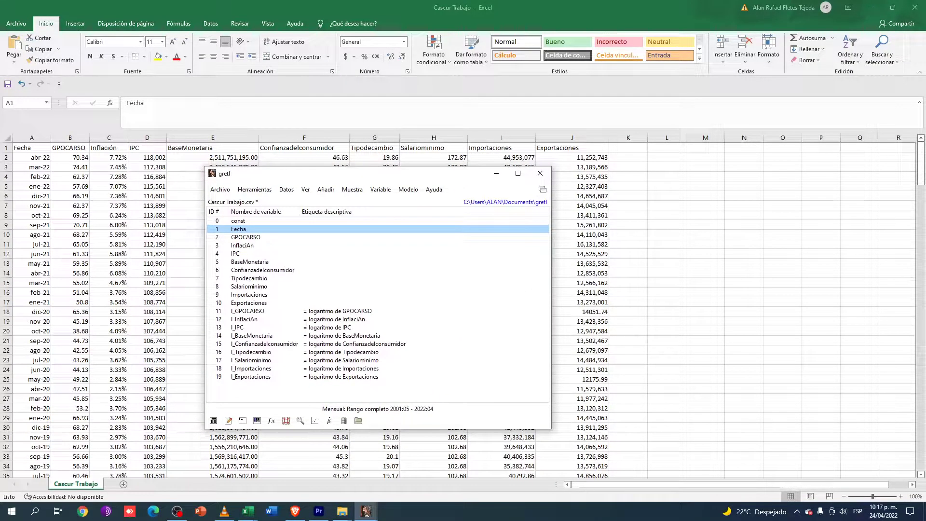
click(408, 190)
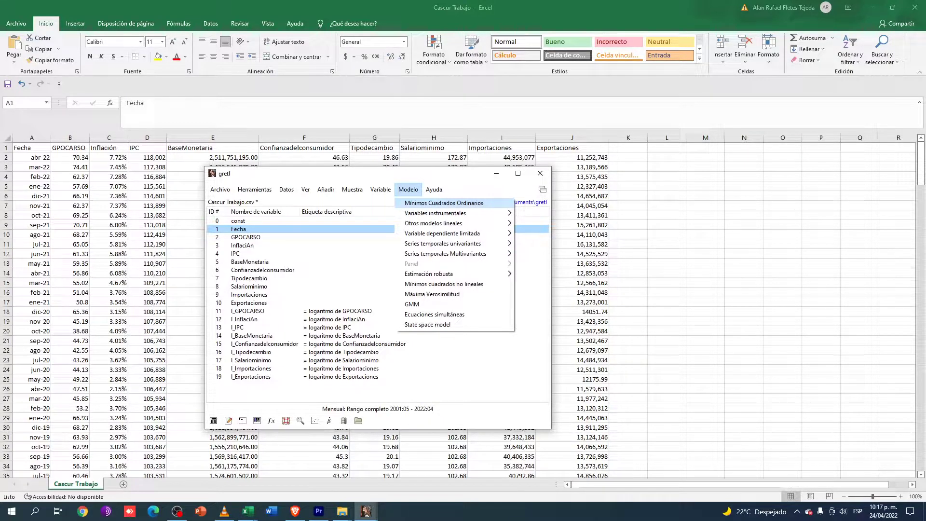
click(444, 203)
click(371, 140)
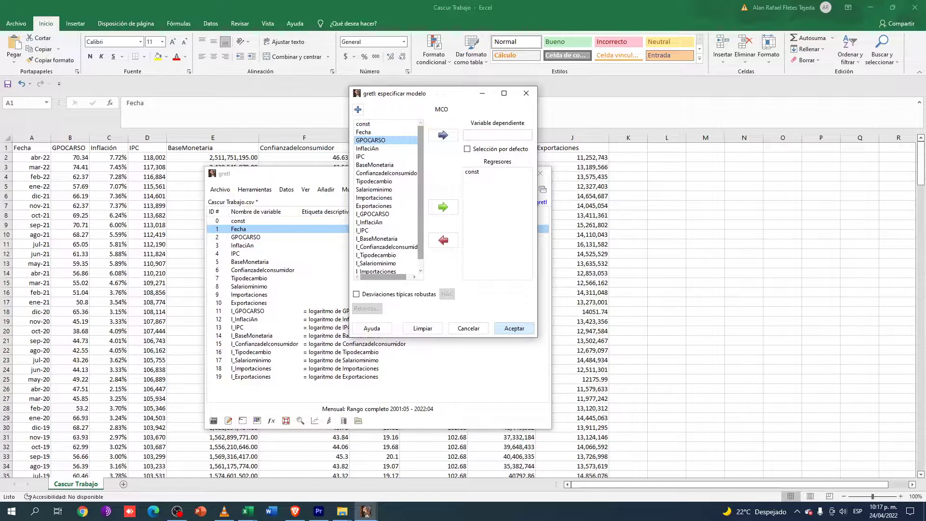
scroll(386, 198, down, 1)
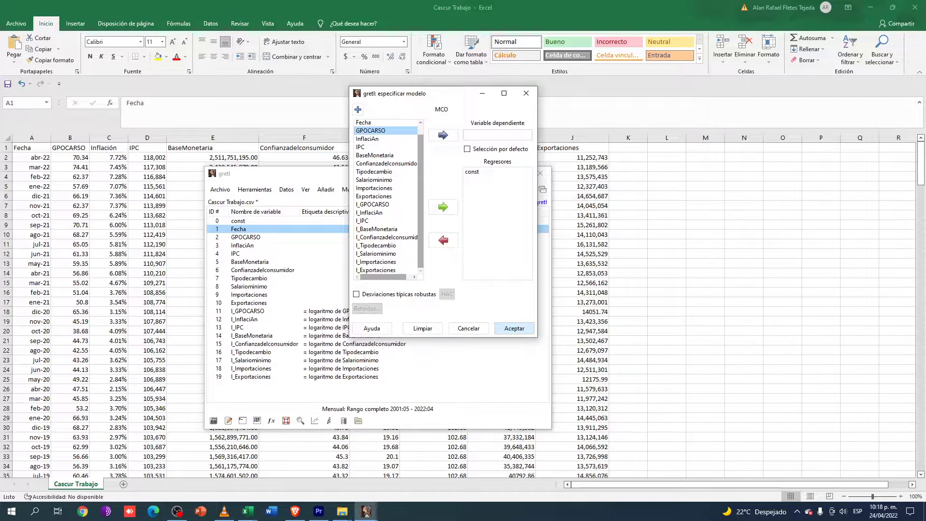
click(372, 204)
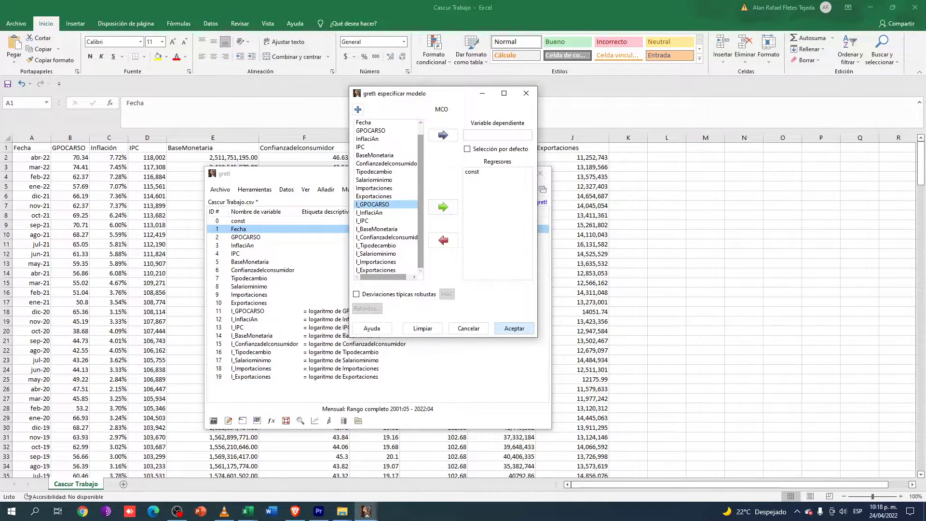
click(442, 135)
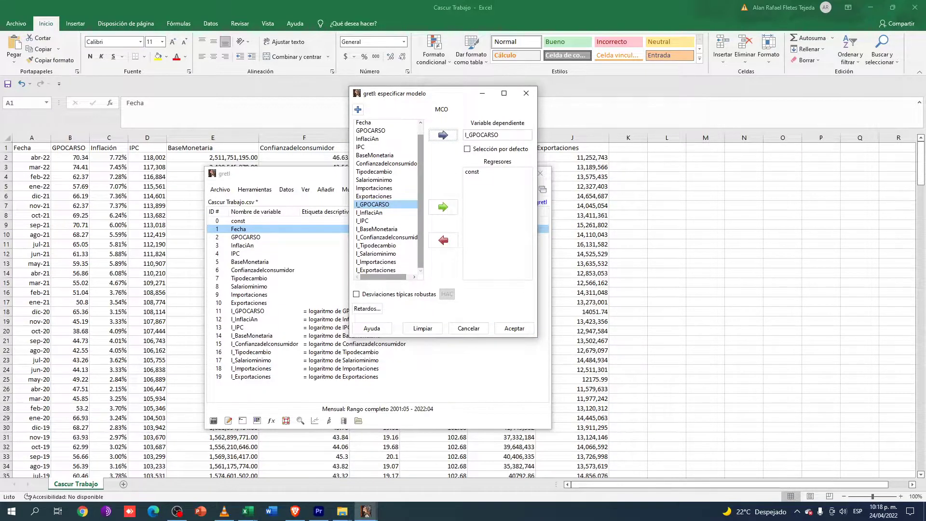
- Add the log variables from l_InflaciAn through l_Exportaciones as regressors and estimate the model
click(370, 213)
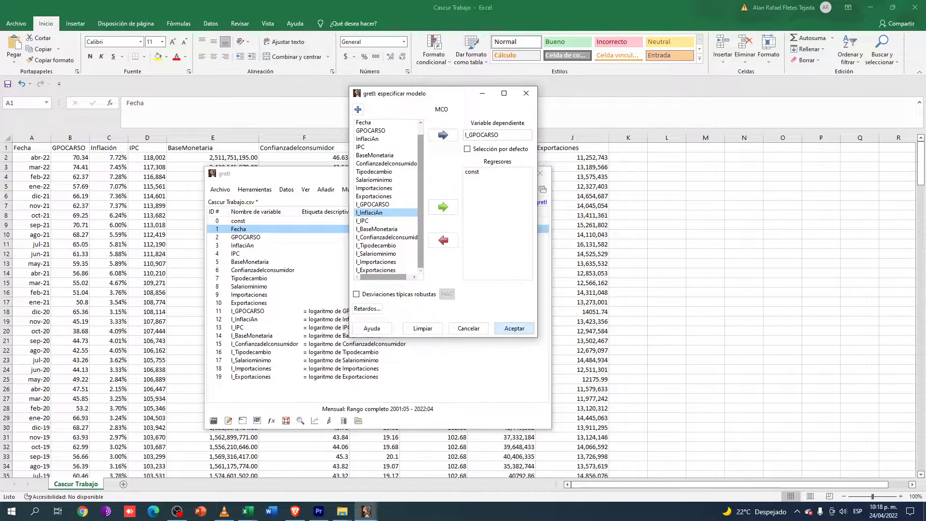
drag(370, 213, 376, 270)
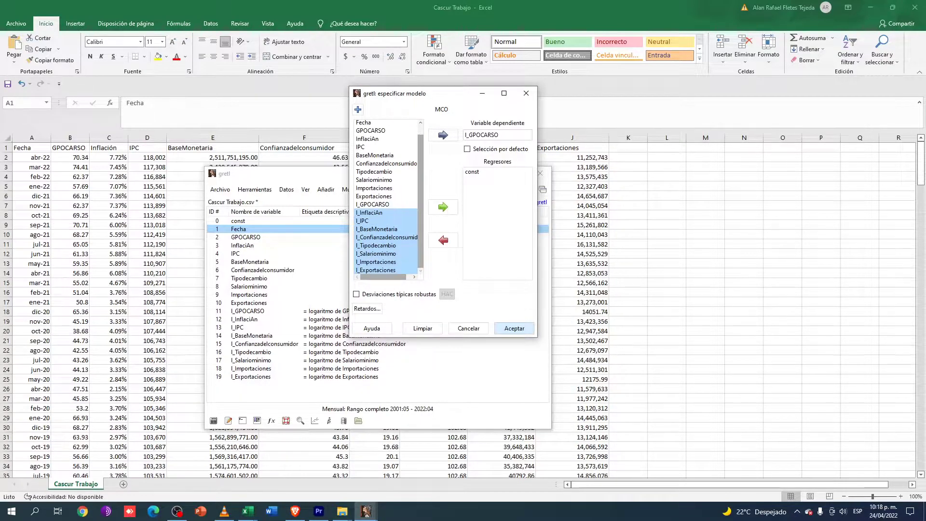
click(443, 207)
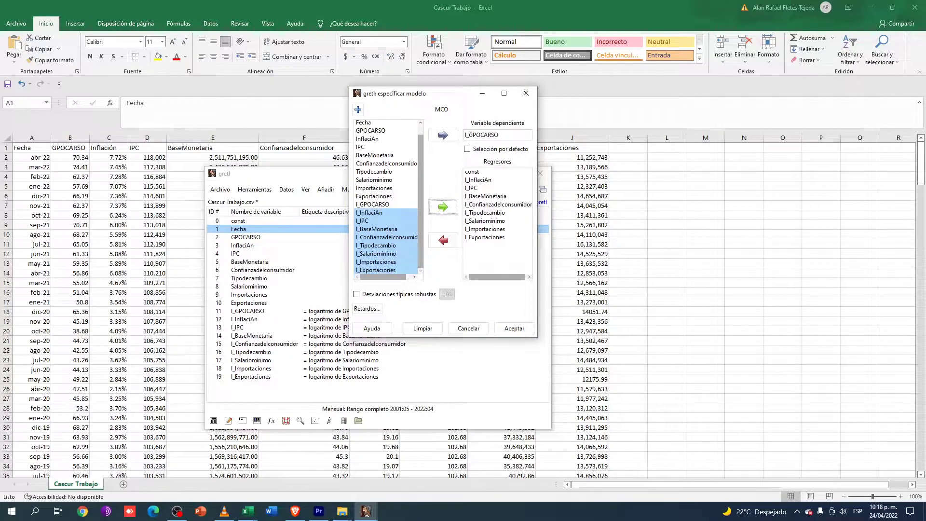
click(514, 328)
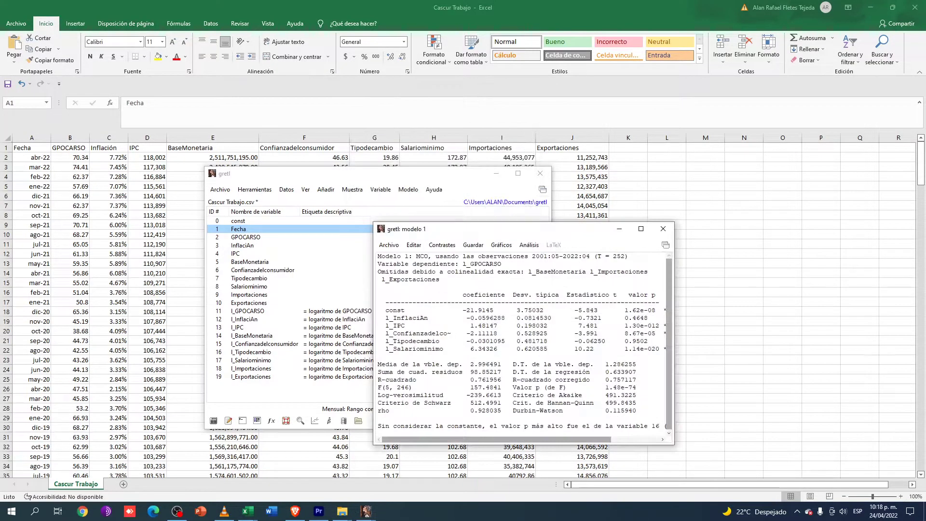
- Reposition the model 1 results window and examine its coefficients, p-values, significance marks and the closing note on the highest p-value
drag(507, 230, 491, 212)
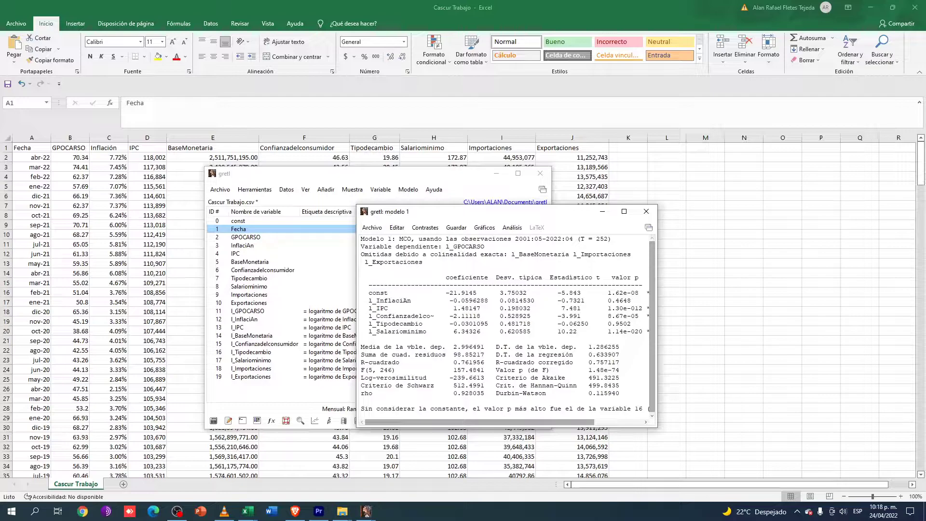
drag(491, 213, 497, 179)
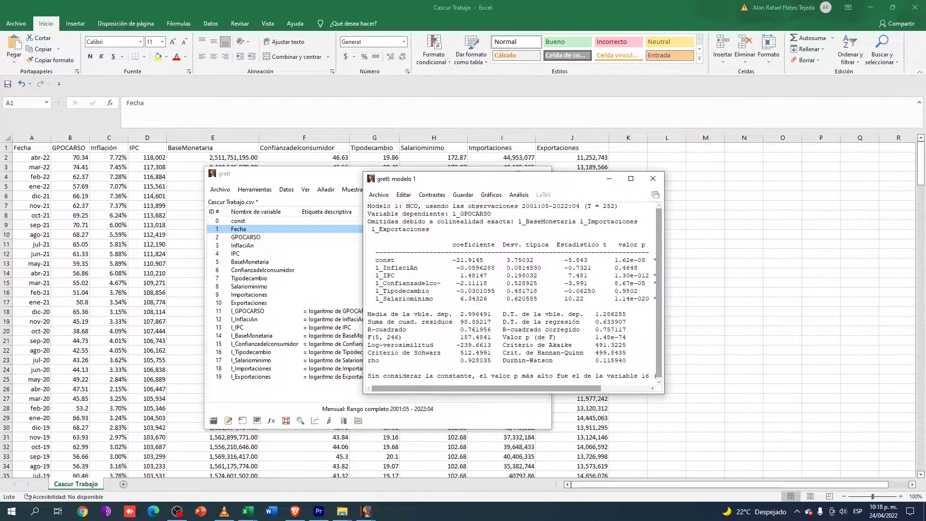
mouse_move(487, 389)
mouse_down()
mouse_move(534, 388)
mouse_move(492, 388)
mouse_up()
scroll(511, 289, right, 3)
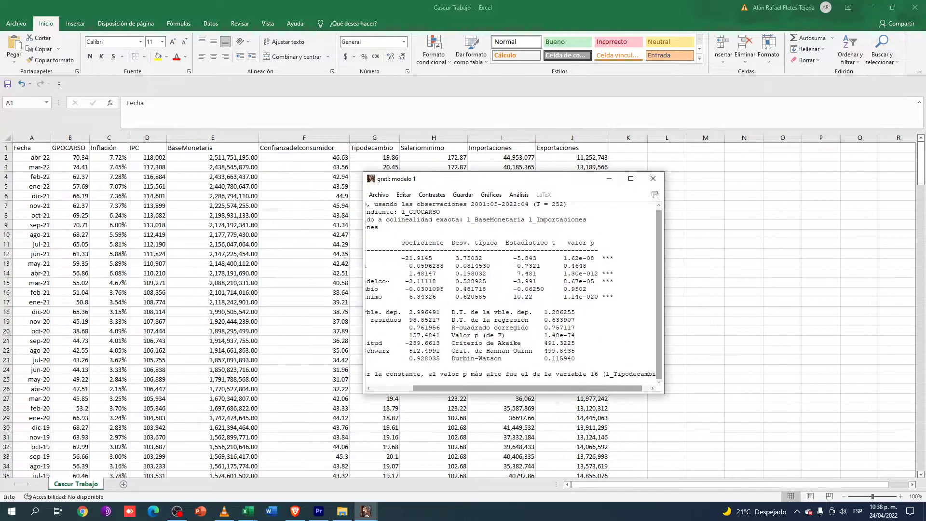
mouse_move(366, 510)
click(404, 194)
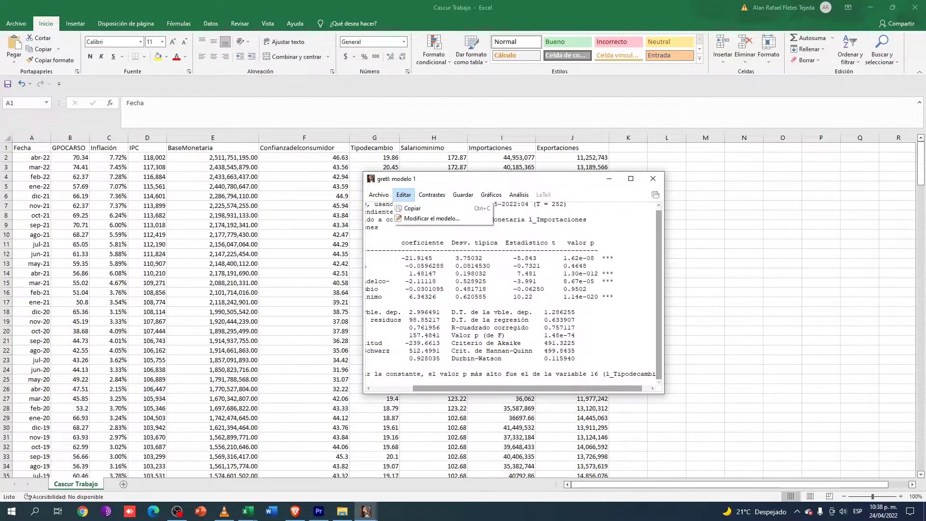
key(Escape)
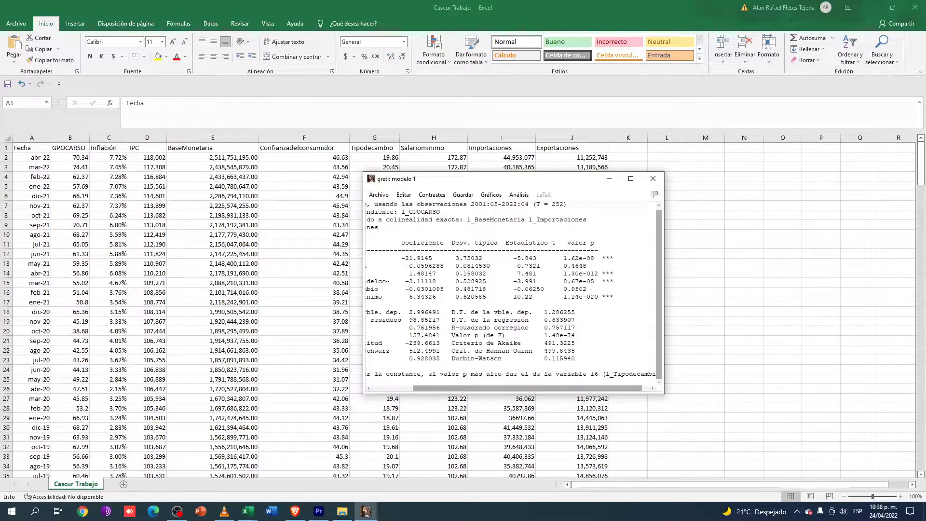
click(404, 195)
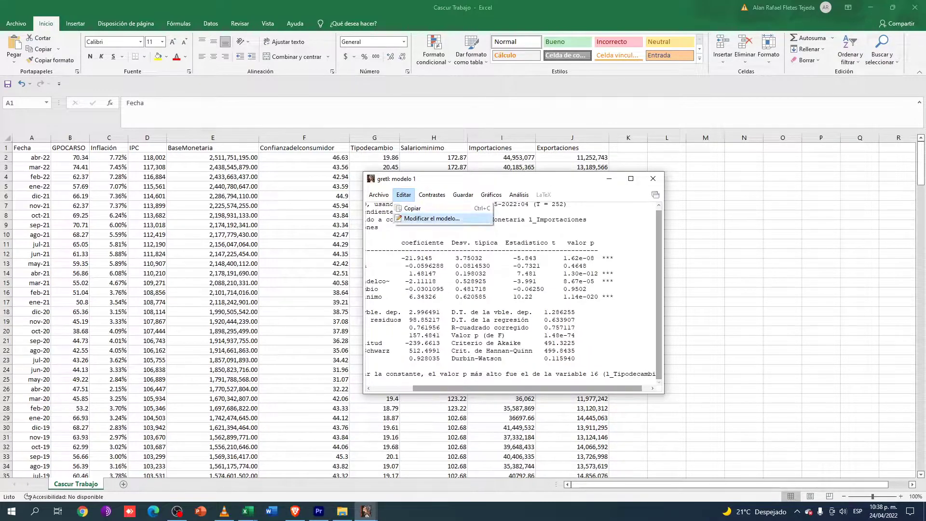
key(Escape)
drag(527, 389, 493, 389)
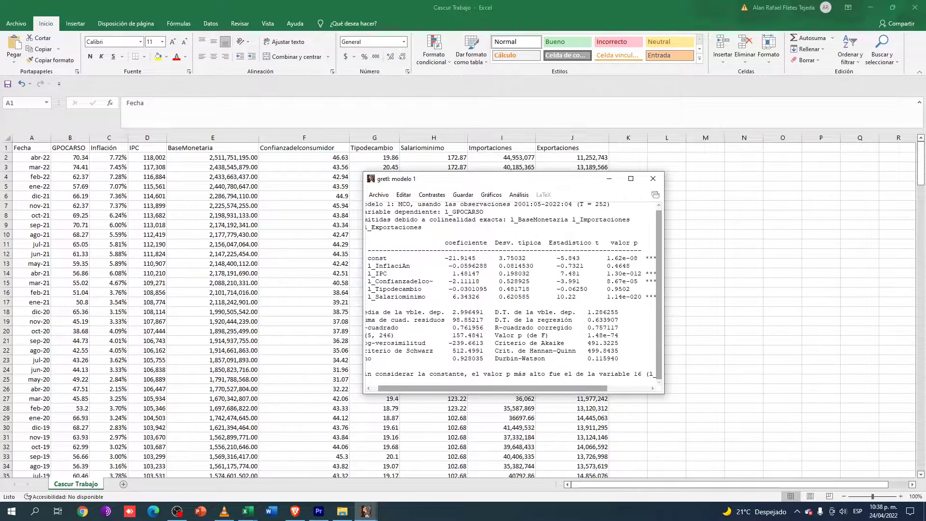
scroll(510, 290, right, 1)
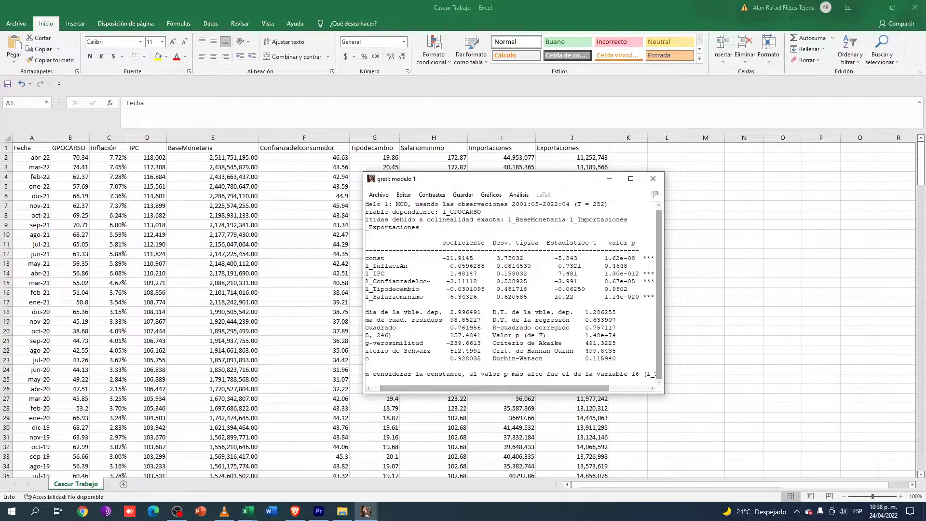
scroll(511, 290, right, 4)
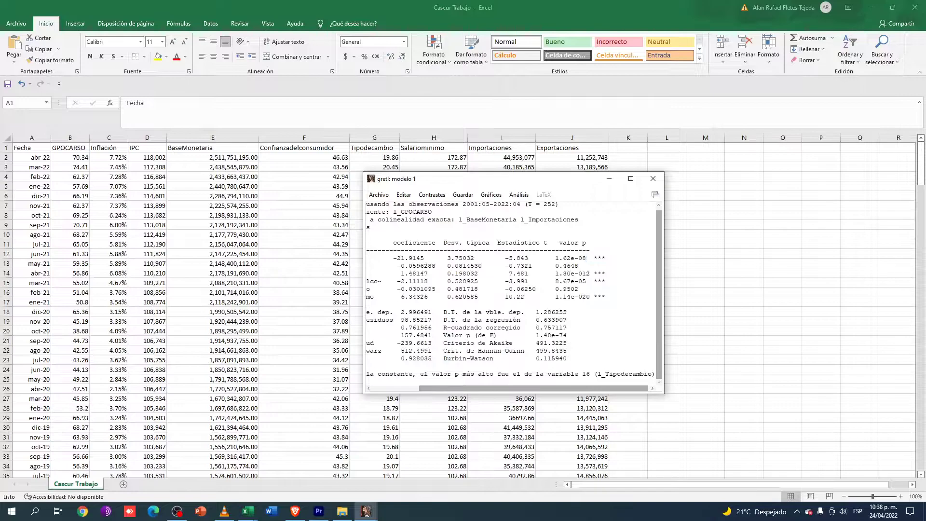
scroll(511, 289, left, 5)
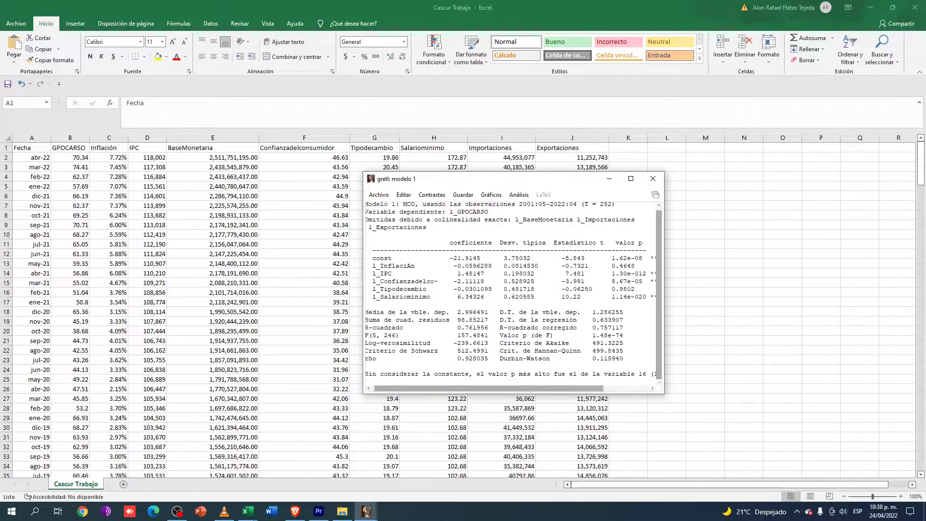
- Modify model 1 by removing l_IPC from the regressors and estimate the revised model
click(403, 195)
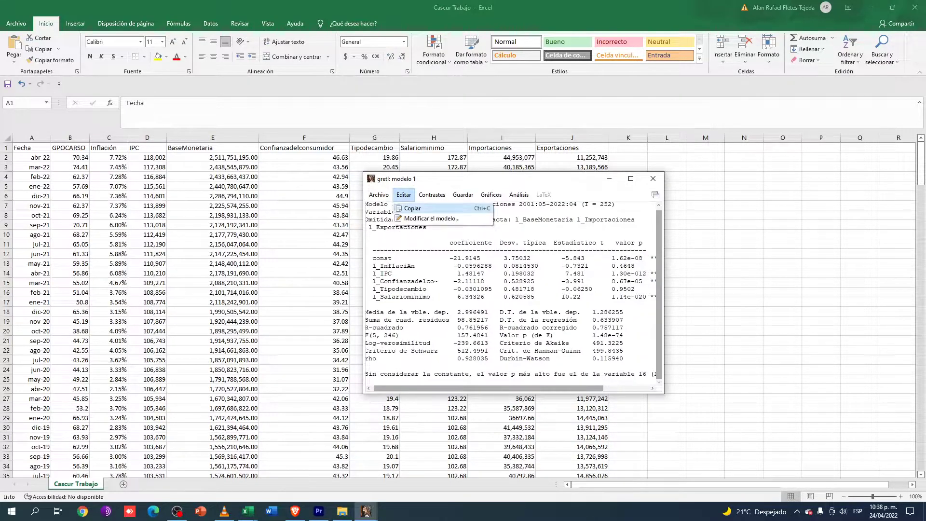
click(424, 218)
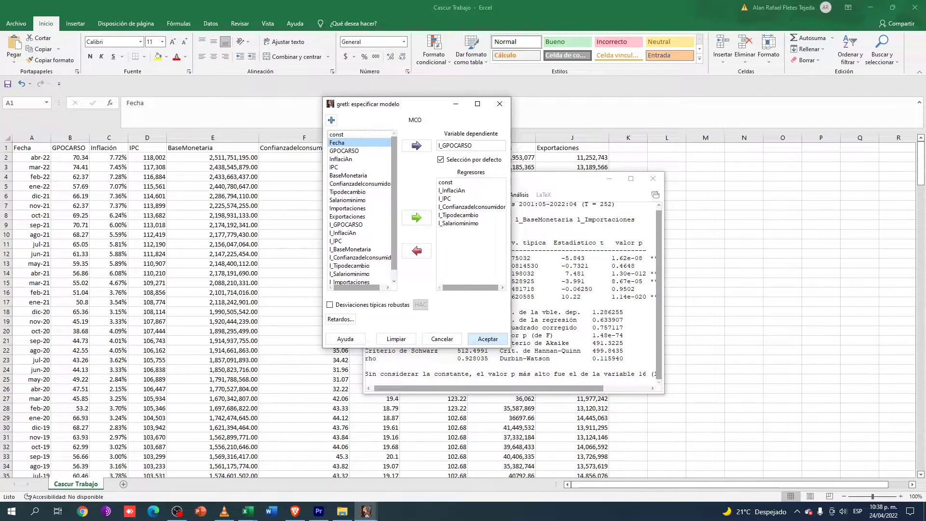
click(445, 199)
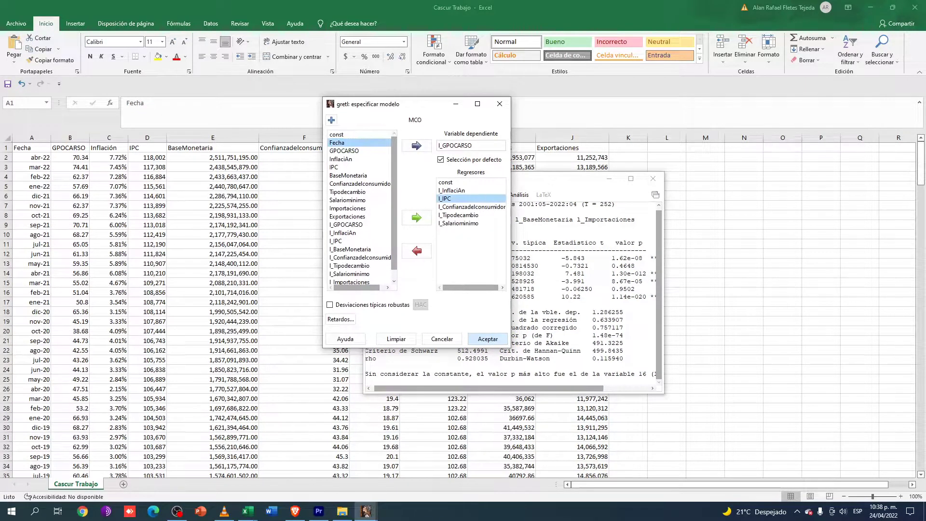
click(417, 251)
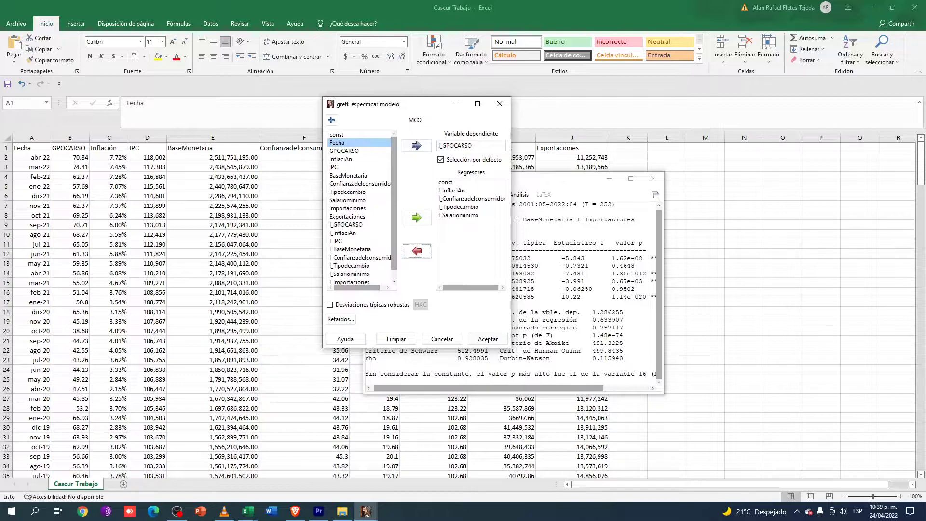
click(487, 338)
- Place the model 1 and model 2 windows side by side and compare their Akaike criteria
drag(475, 253, 800, 227)
drag(560, 188, 423, 198)
drag(723, 227, 615, 185)
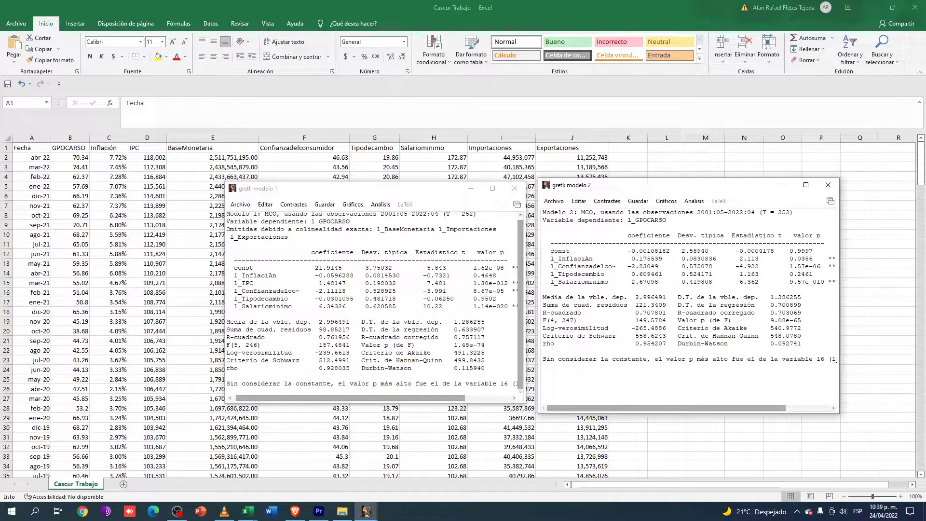
drag(349, 398, 346, 398)
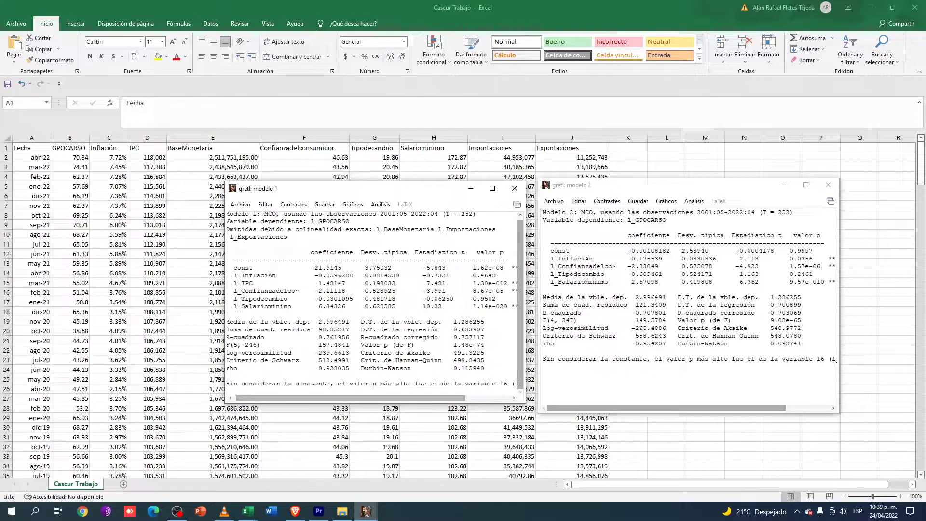
drag(347, 398, 343, 398)
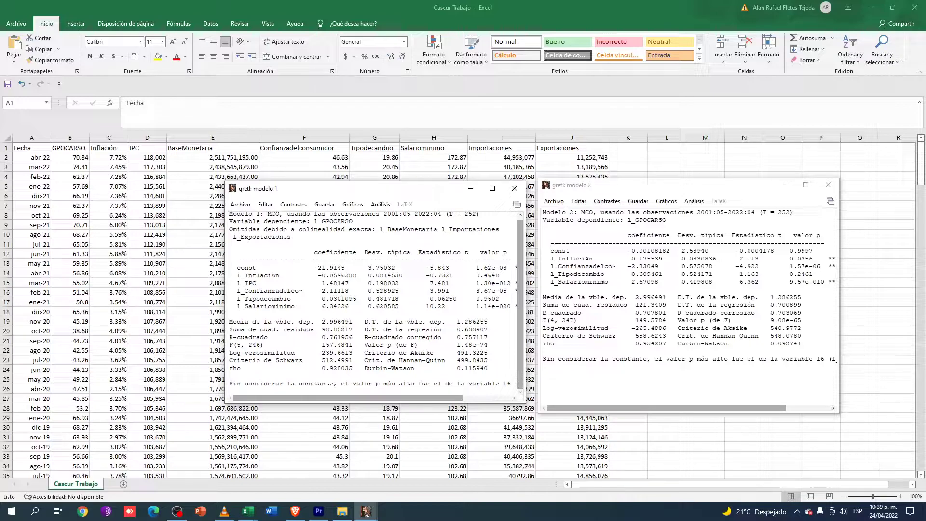
drag(364, 352, 488, 352)
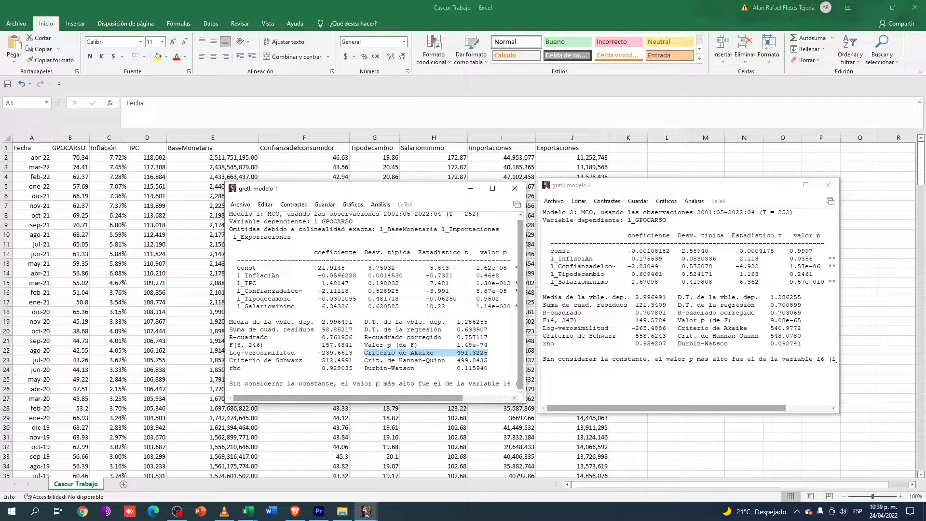
click(677, 328)
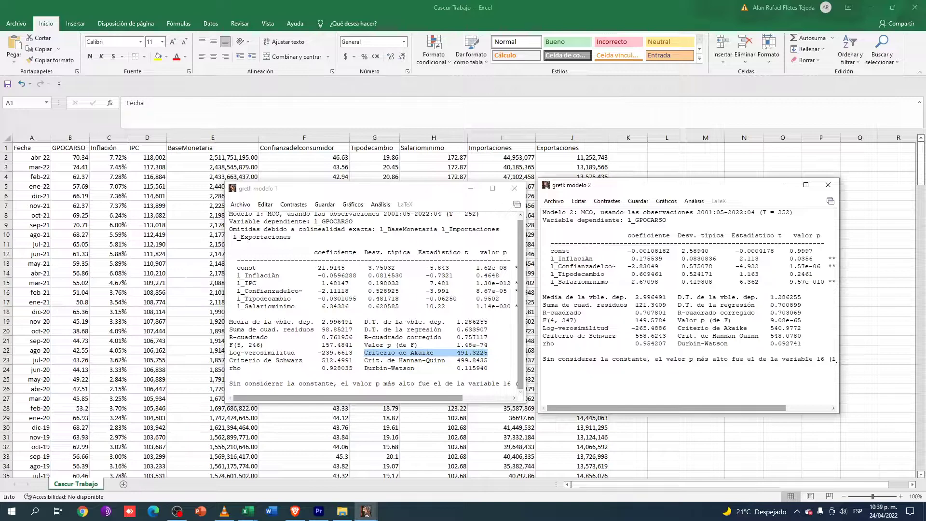
drag(678, 328, 801, 329)
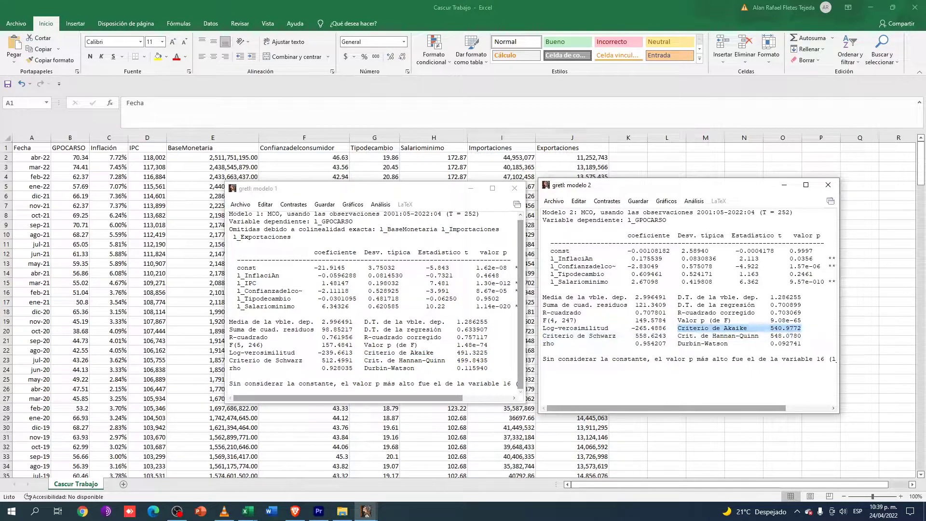
click(801, 330)
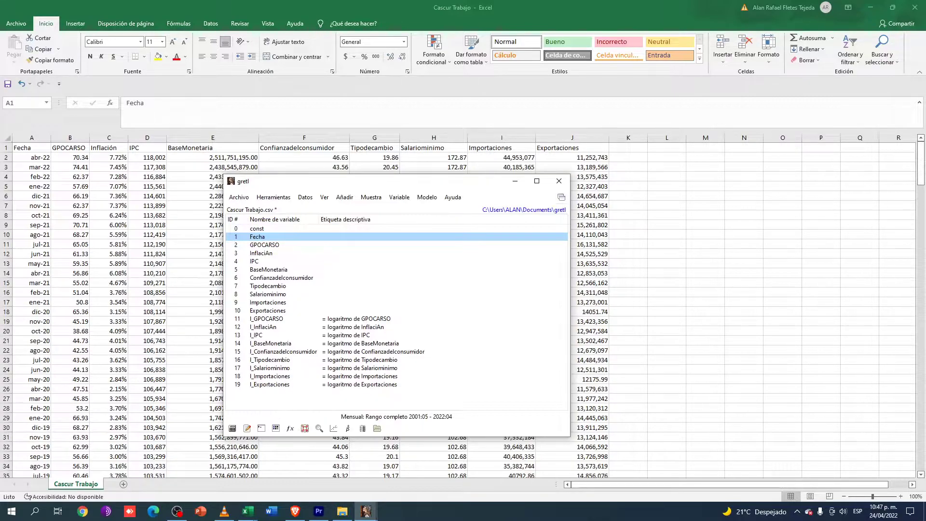
- Start a correlation matrix from the main gretl window and include the log variables from l_InflaciAn through l_Exportaciones
click(324, 197)
mouse_move(345, 197)
key(Left)
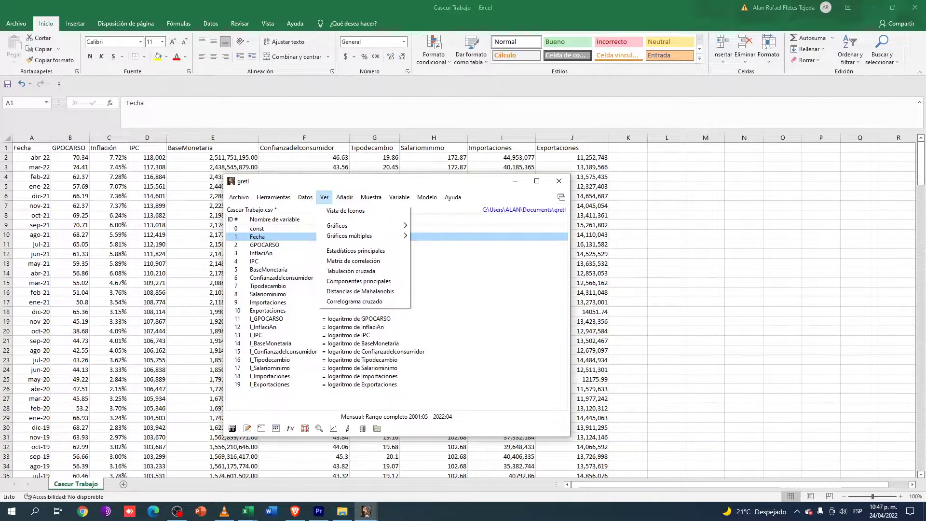
key(Down)
key(Down)
key(Down)
key(Down)
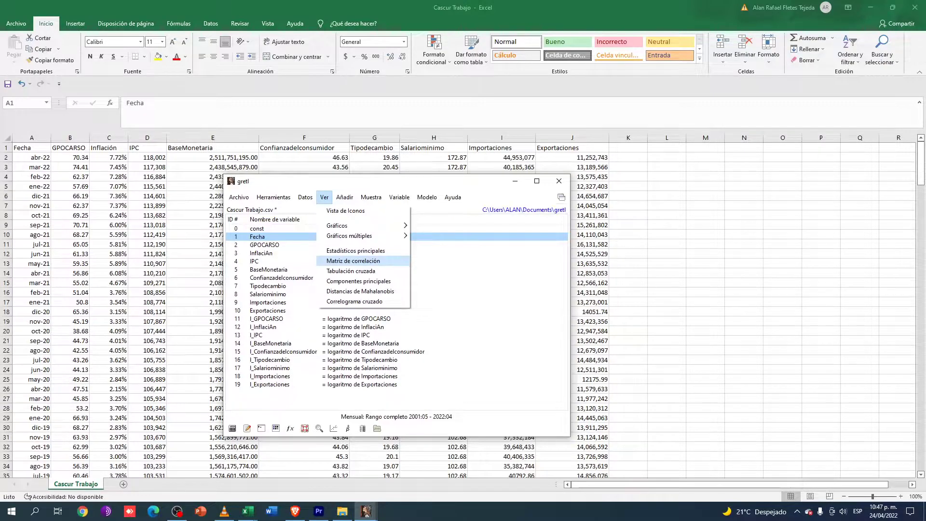
key(Return)
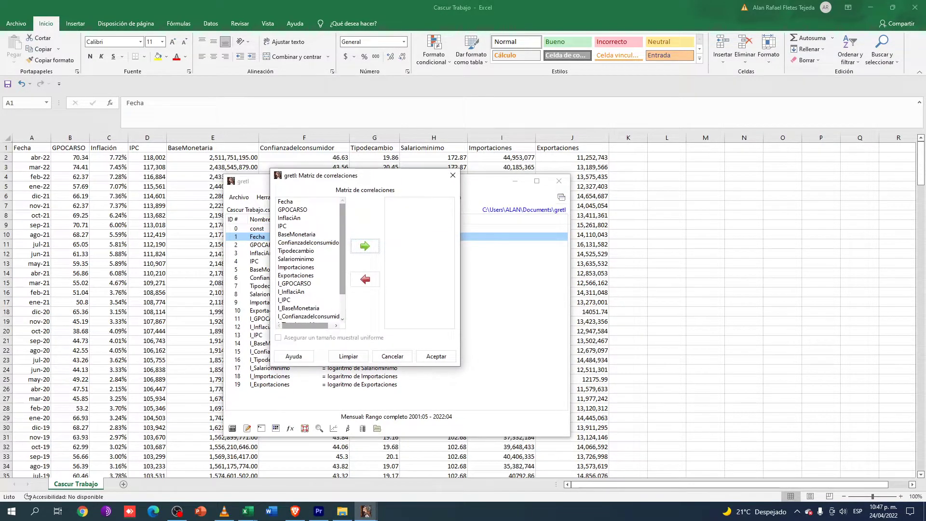
scroll(309, 261, down, 1)
click(295, 264)
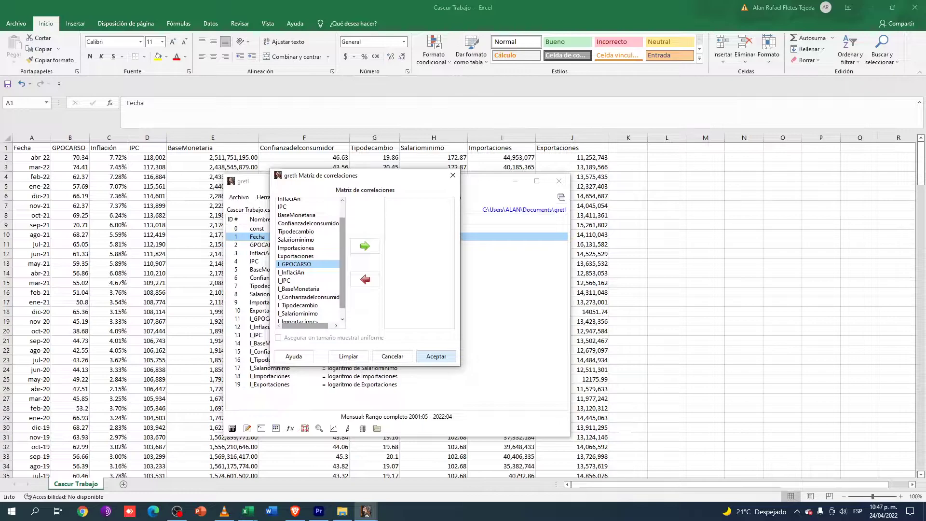
click(292, 272)
scroll(309, 260, down, 1)
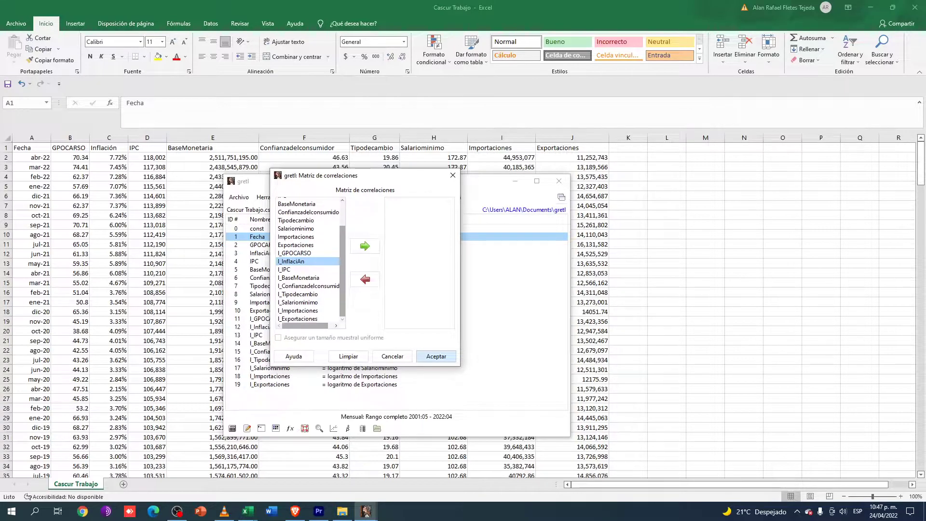
drag(292, 261, 297, 319)
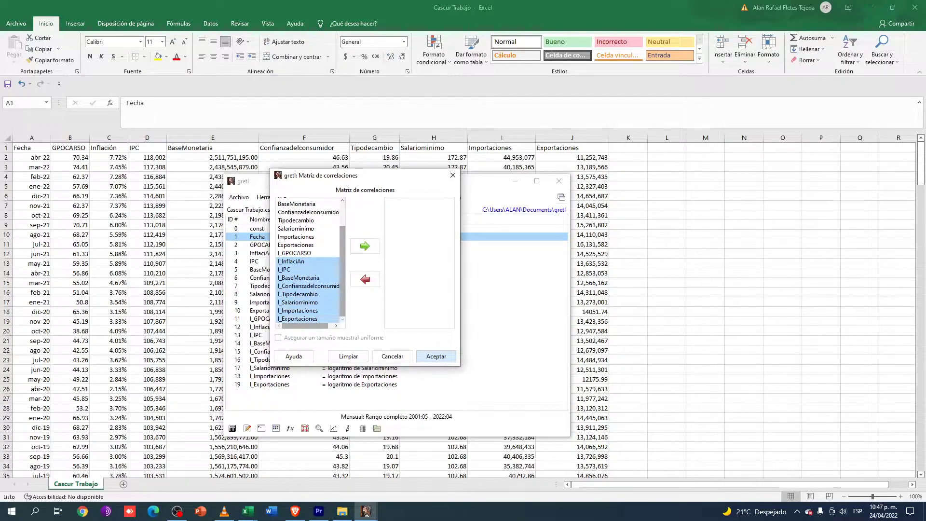
click(365, 246)
- Add l_GPOCARSO to the correlation matrix variables and compute the matrix
click(292, 261)
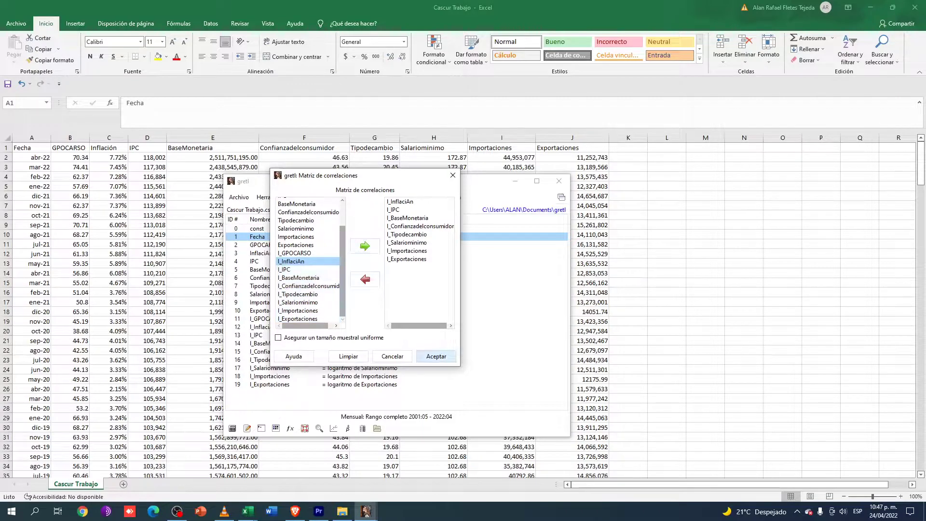
click(295, 253)
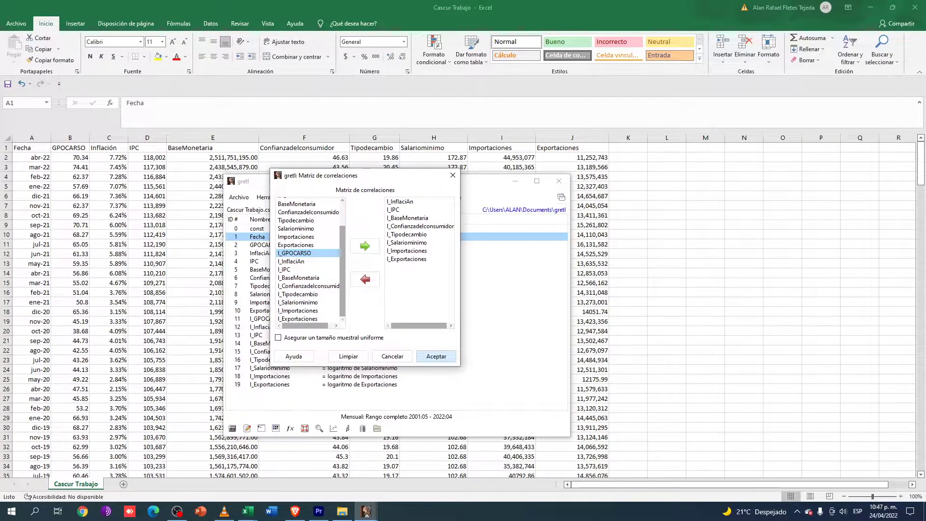
click(365, 246)
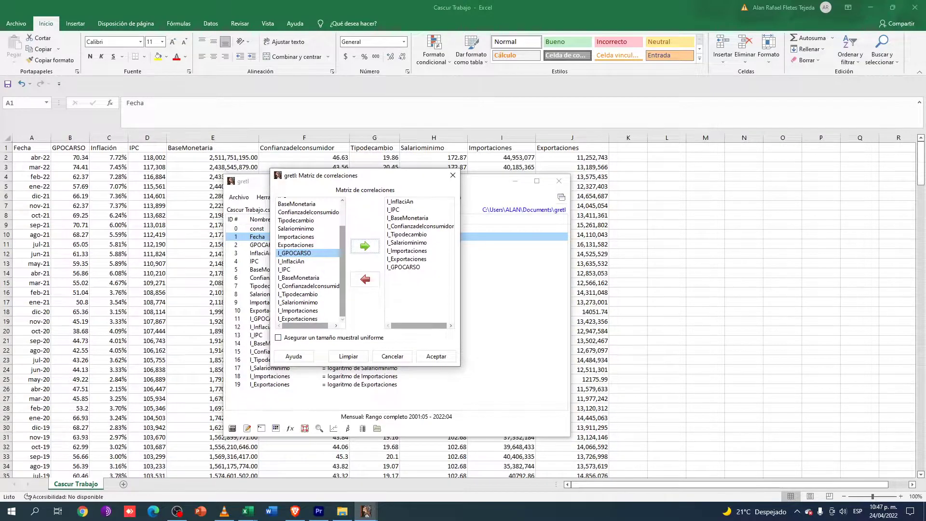
click(436, 356)
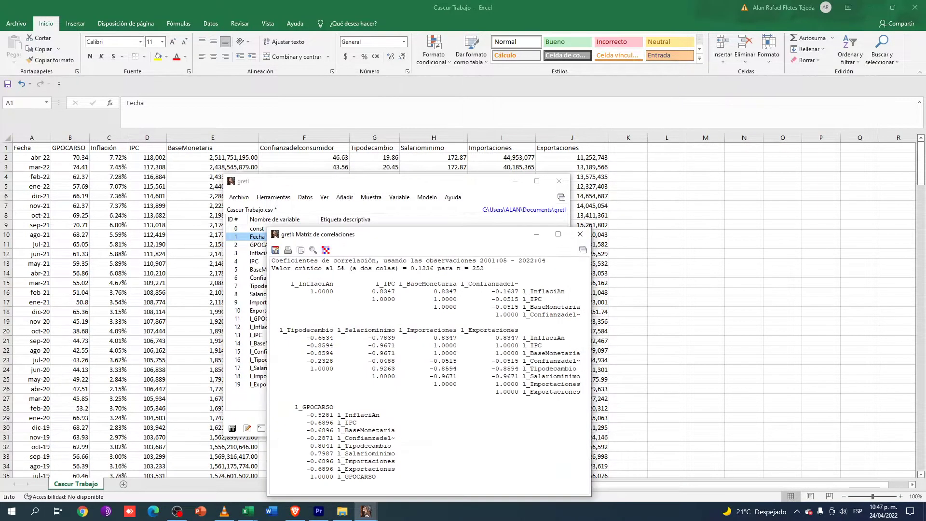
- Maximize the correlation matrix window and examine l_GPOCARSO's correlations with the other log variables, especially l_Tipodecambio and l_Salariominimo
drag(545, 234, 524, 200)
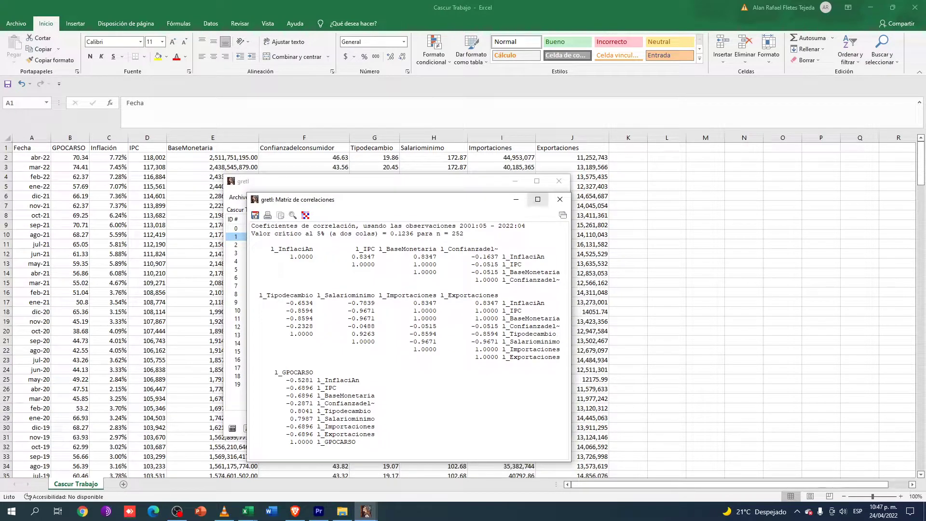
click(537, 199)
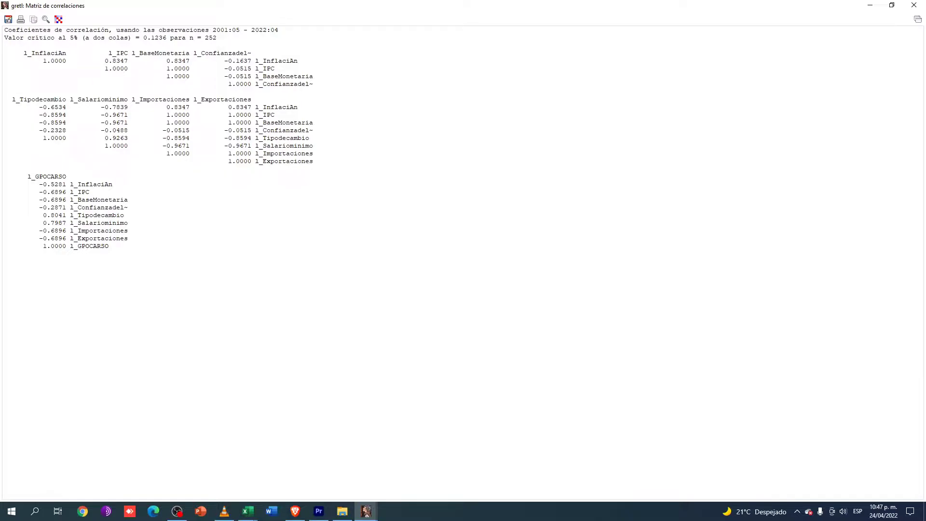
drag(24, 176, 66, 176)
click(67, 177)
drag(38, 184, 128, 238)
click(129, 238)
drag(43, 216, 127, 223)
click(128, 222)
drag(43, 215, 128, 223)
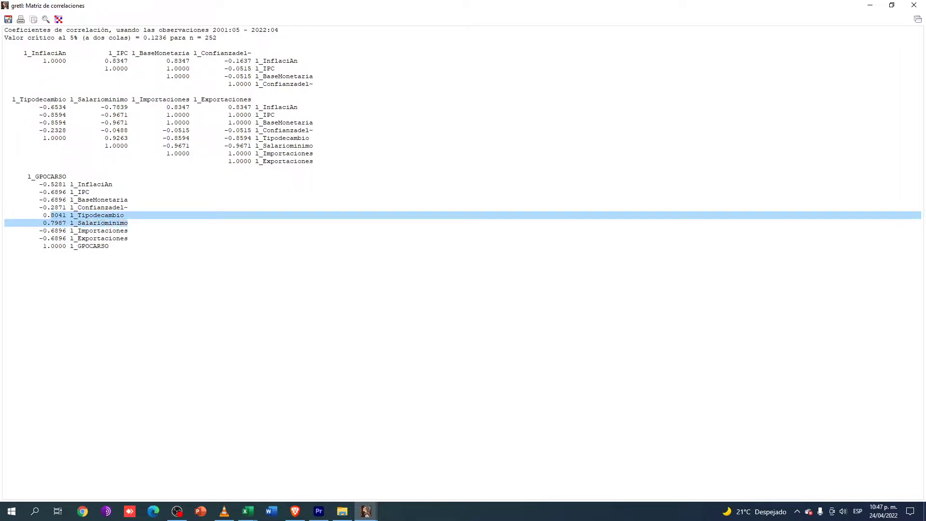
click(128, 223)
drag(43, 215, 129, 223)
click(128, 224)
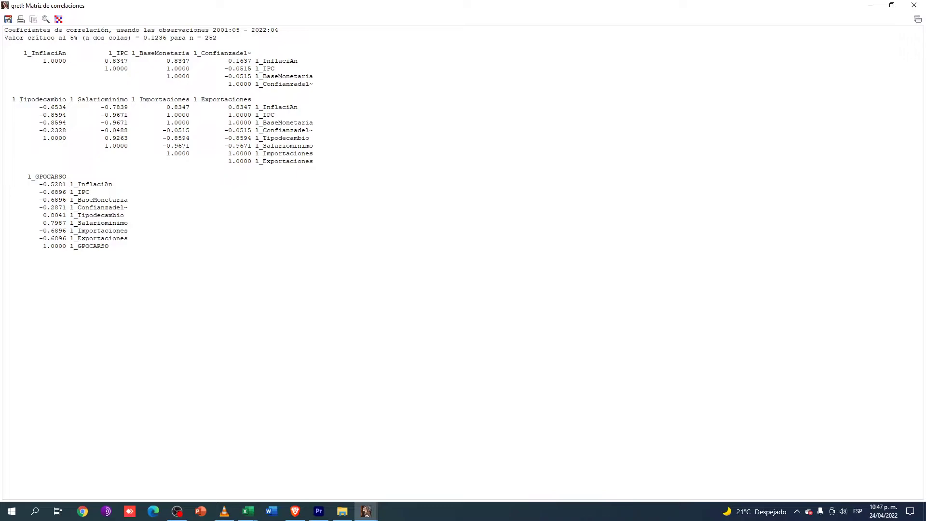
- Examine l_GPOCARSO's correlations with l_Importaciones, l_Exportaciones, l_IPC, l_BaseMonetaria and l_Confianzadelconsumidor in the correlation matrix
drag(50, 231, 128, 239)
click(128, 239)
drag(51, 193, 105, 207)
click(105, 207)
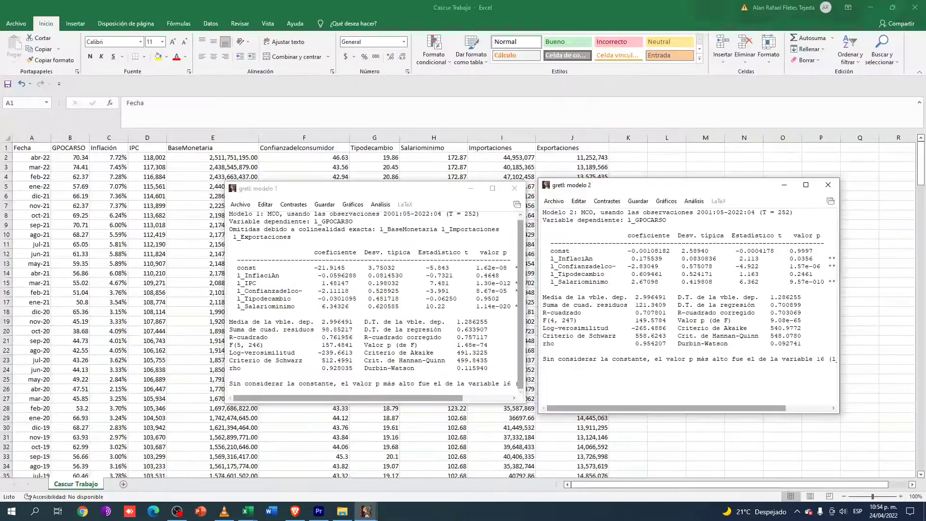
- Realign the model 1 and model 2 windows side by side and check model 1's Akaike criterion
drag(357, 189, 307, 180)
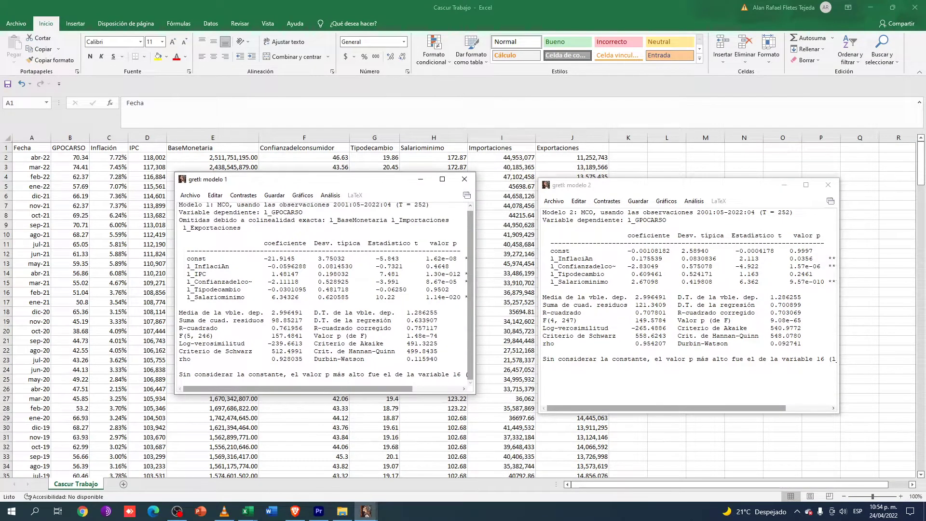
drag(627, 185, 596, 180)
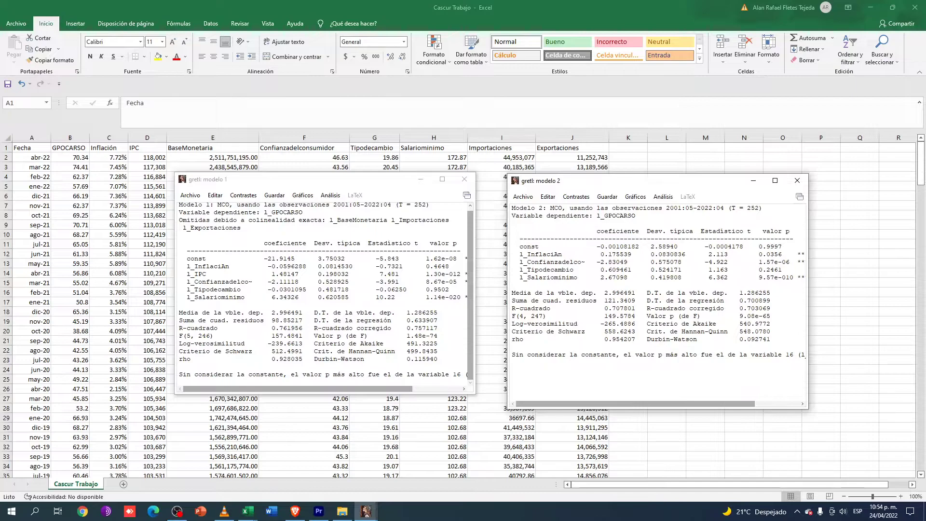
drag(410, 344, 434, 344)
click(433, 344)
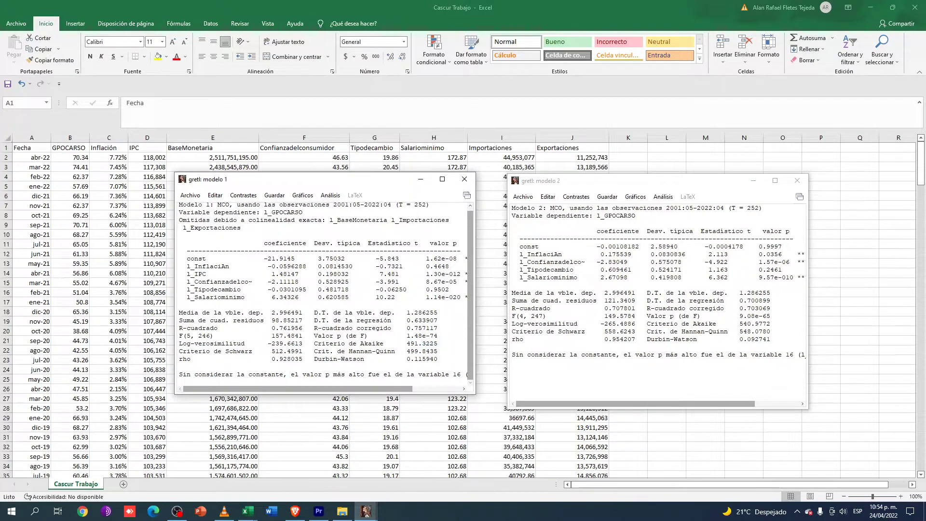
- Review the p-values and significance stars of model 1's coefficients
click(215, 195)
click(381, 236)
mouse_move(297, 389)
mouse_down()
mouse_move(334, 389)
mouse_move(299, 389)
mouse_up()
scroll(321, 289, right, 2)
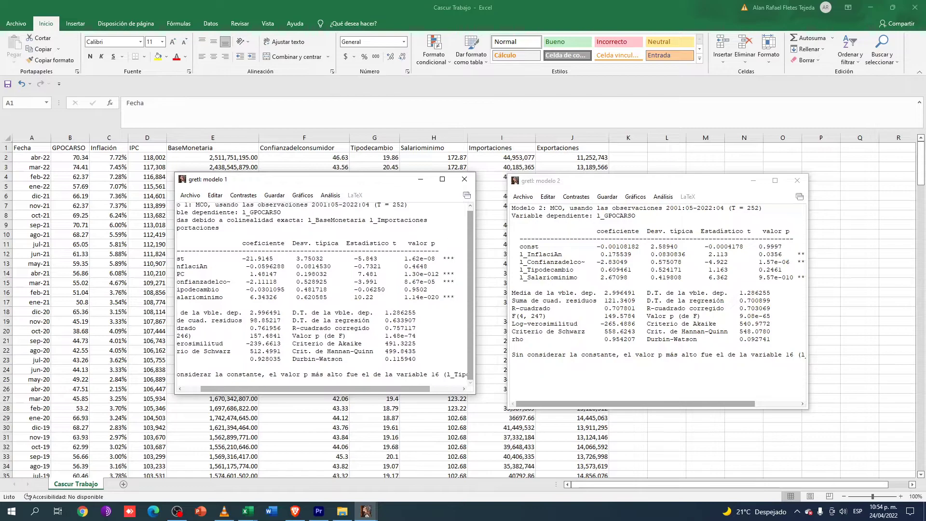
scroll(322, 290, left, 2)
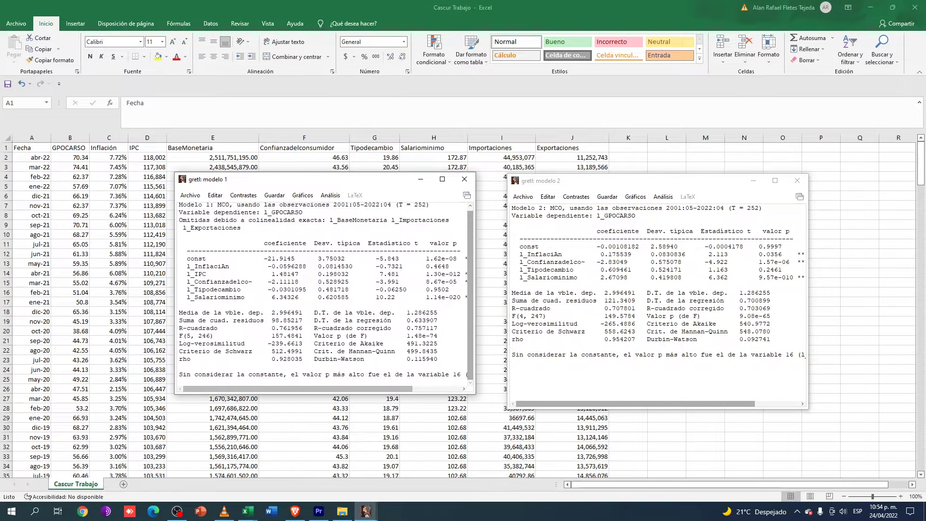
mouse_move(297, 389)
mouse_down()
mouse_move(341, 389)
mouse_move(295, 389)
mouse_up()
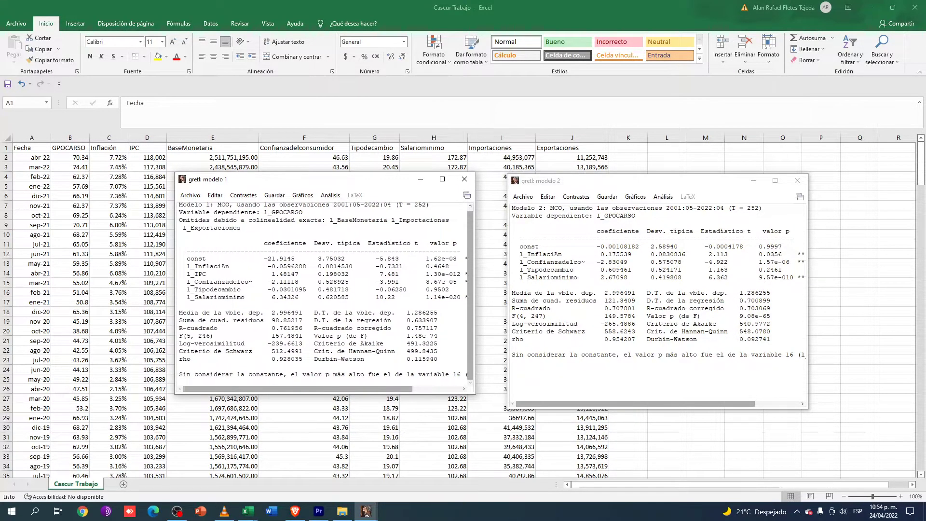
- Modify model 1 by removing l_Tipodecambio from the regressors and estimate it as a new OLS model
click(190, 196)
mouse_move(215, 196)
click(241, 218)
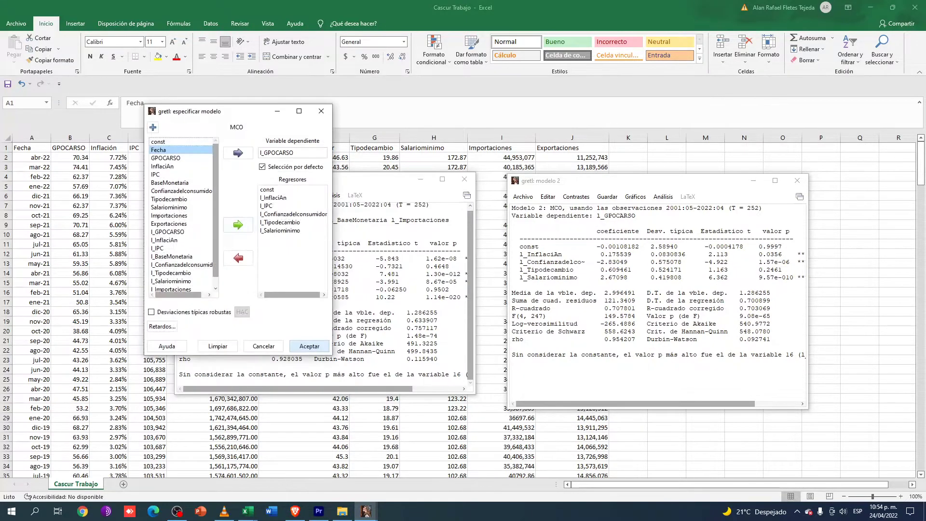
click(280, 223)
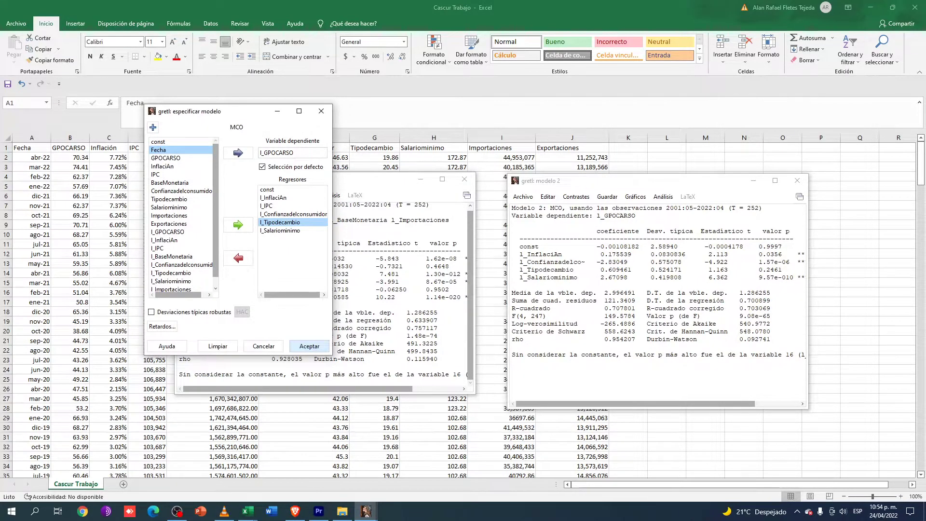
click(238, 258)
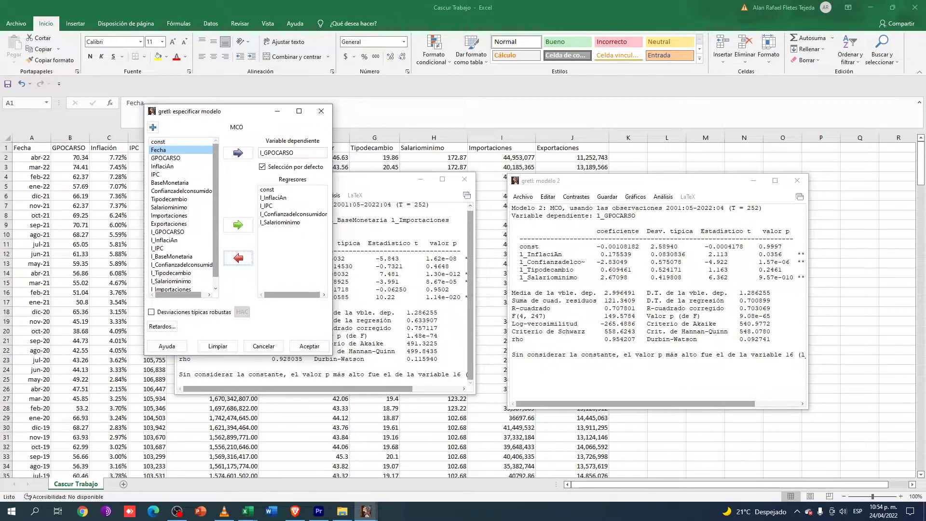
click(309, 346)
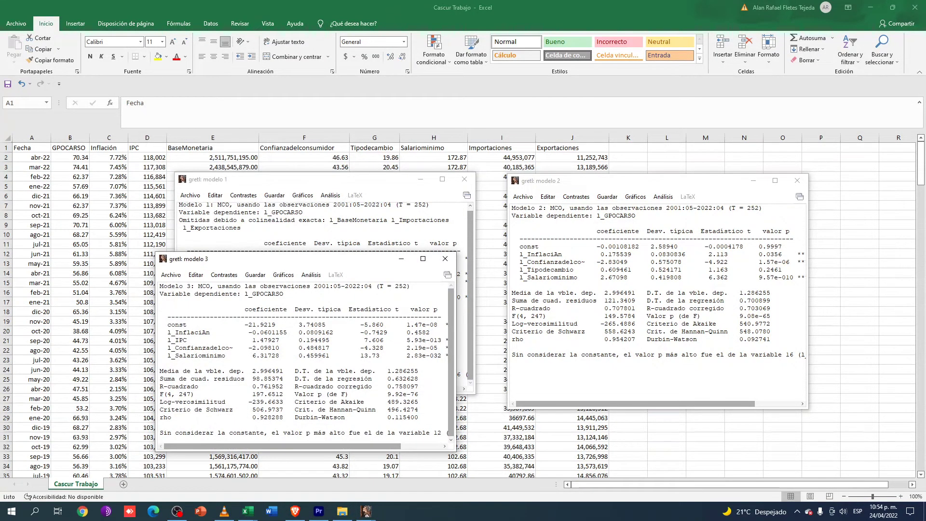
- Reposition the model 3 window and examine the p-values and significance stars of its coefficients
drag(289, 259, 381, 249)
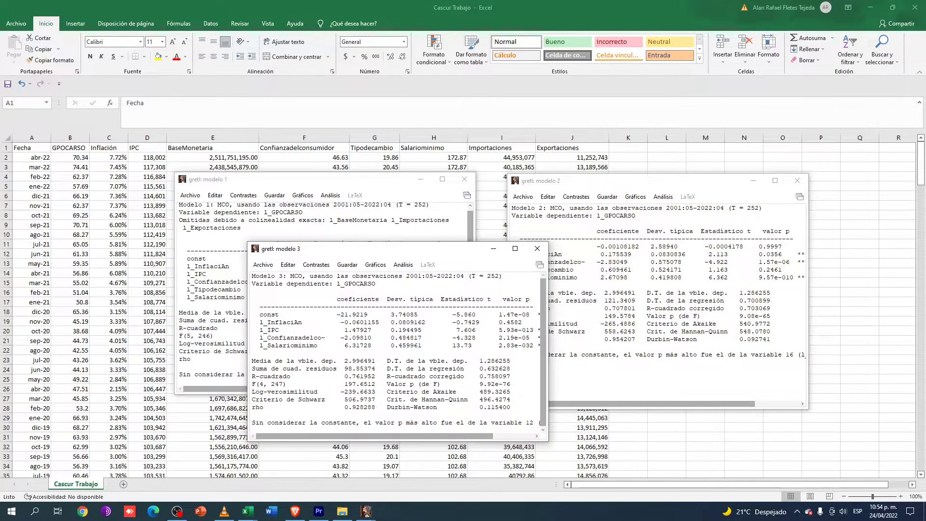
drag(469, 249, 436, 239)
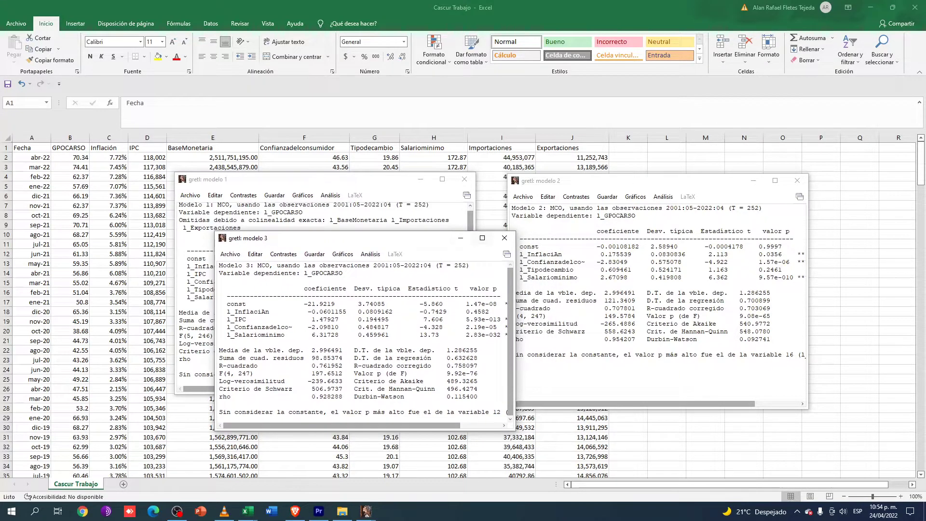
mouse_move(367, 425)
mouse_down()
mouse_move(408, 426)
mouse_move(366, 425)
mouse_up()
scroll(362, 345, right, 2)
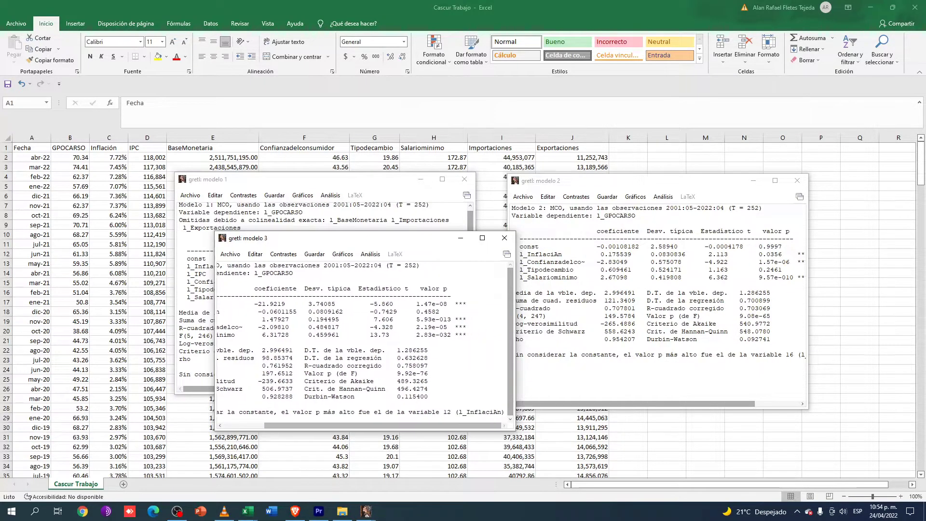
- Place the model 3 window beside model 1 and bring its full coefficient table into view for comparison
drag(290, 238, 477, 212)
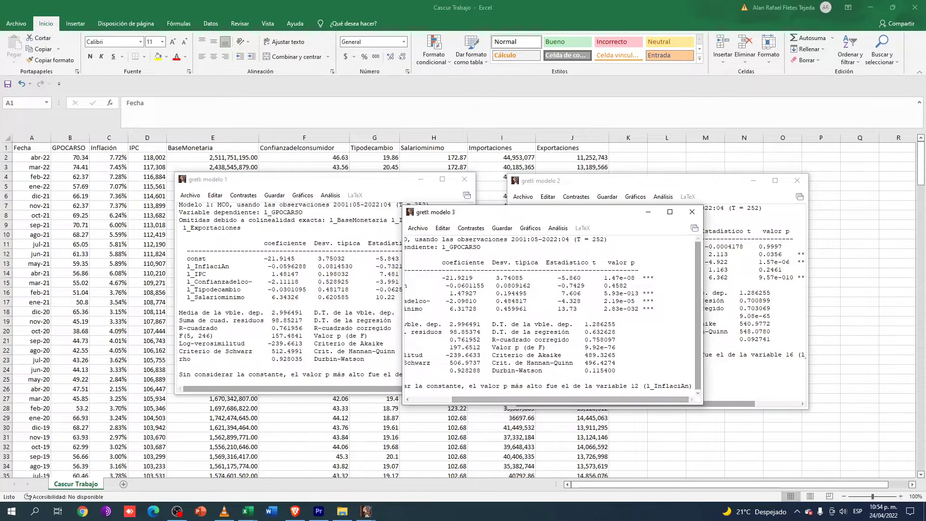
drag(492, 212, 563, 211)
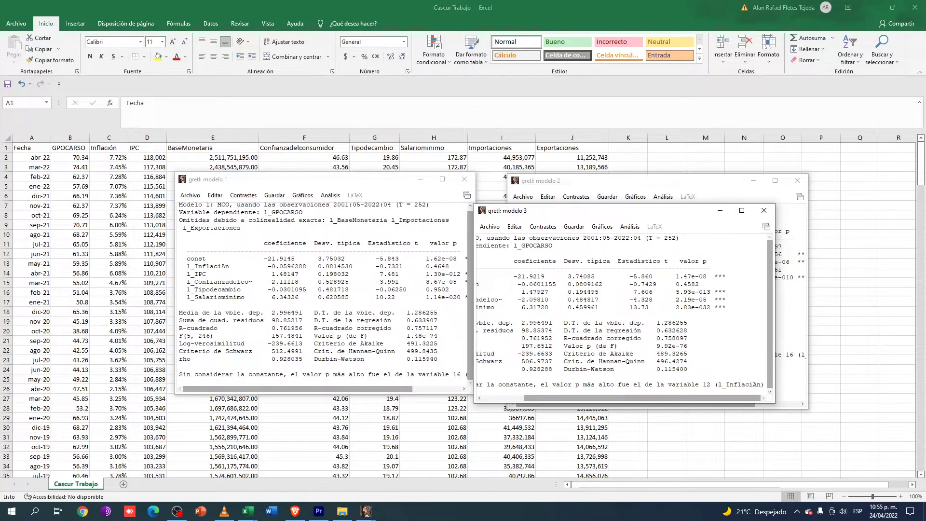
mouse_move(642, 398)
mouse_down()
mouse_move(603, 397)
mouse_move(643, 398)
mouse_up()
scroll(621, 318, left, 5)
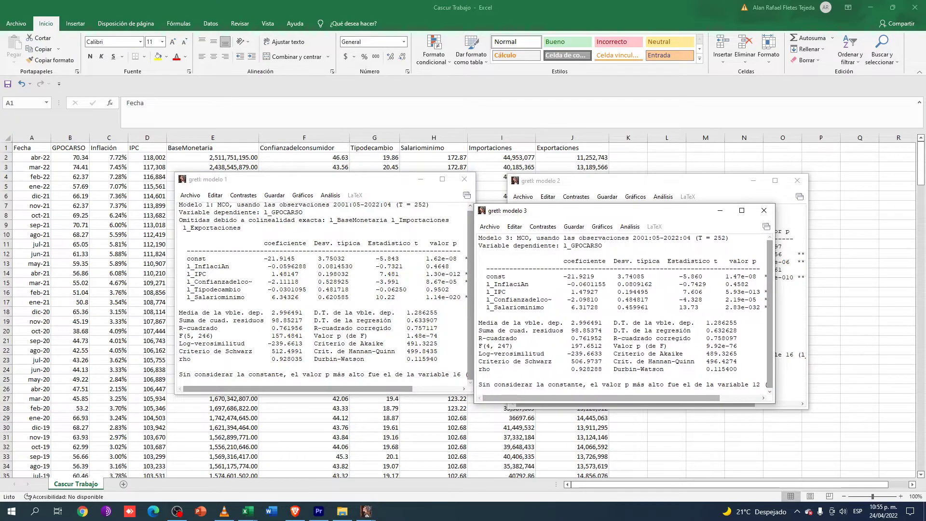